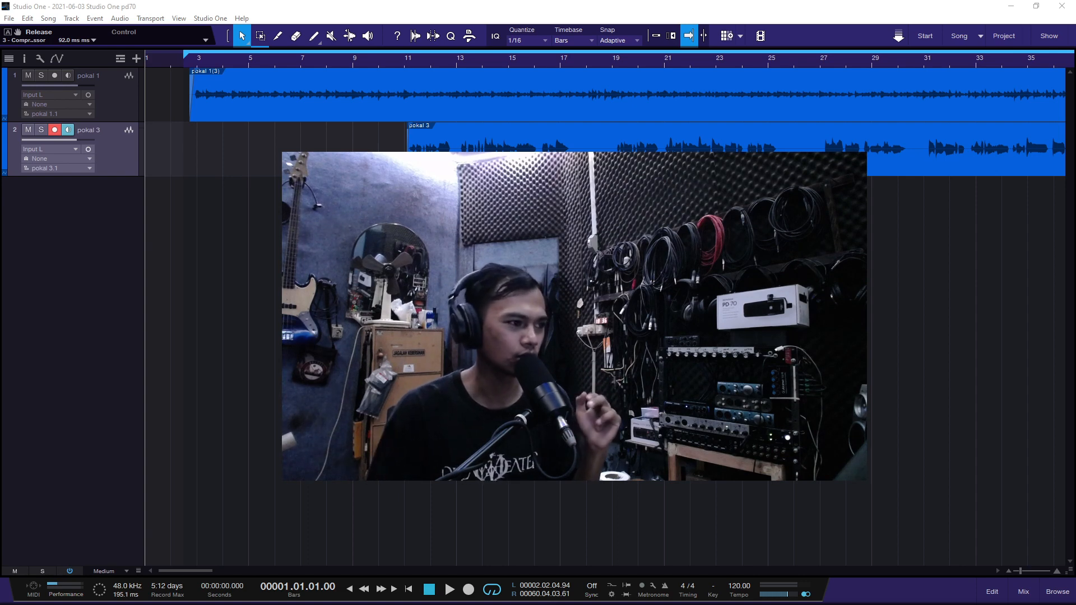
# Step: Play back the pokal 3 vocal without pitch correction from just before bar 11 and stop near the end of bar 50
pyautogui.click(393, 59)
pyautogui.press('e')
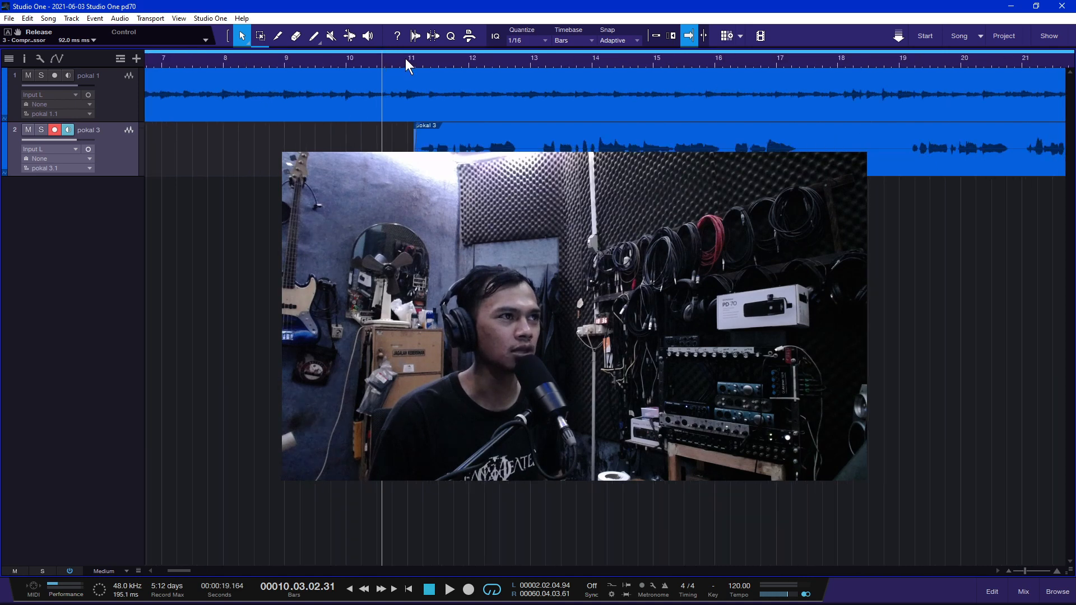
pyautogui.click(405, 58)
pyautogui.press('space')
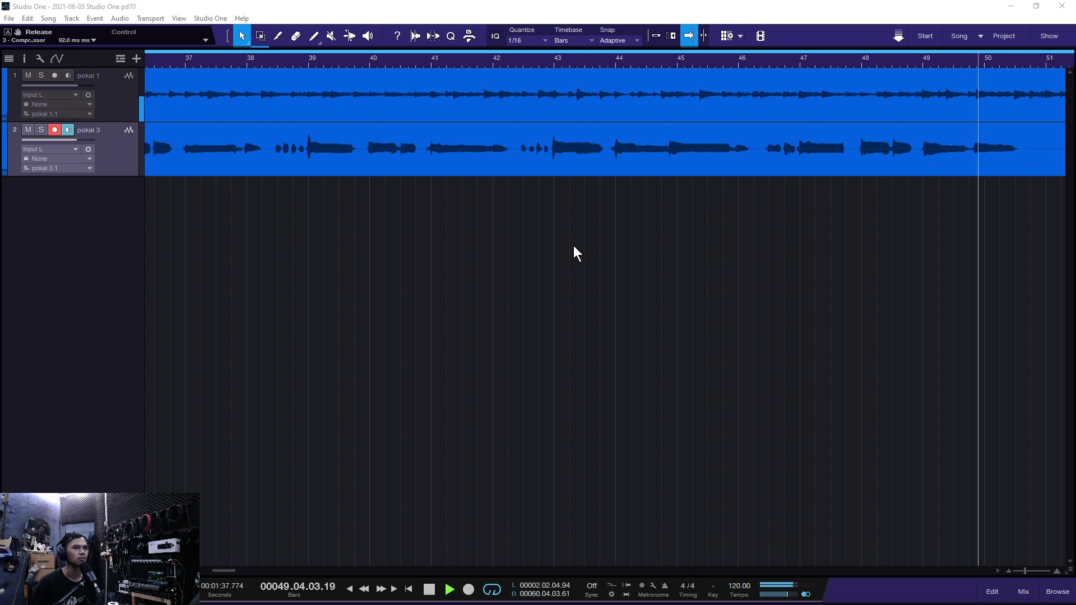
pyautogui.click(667, 364)
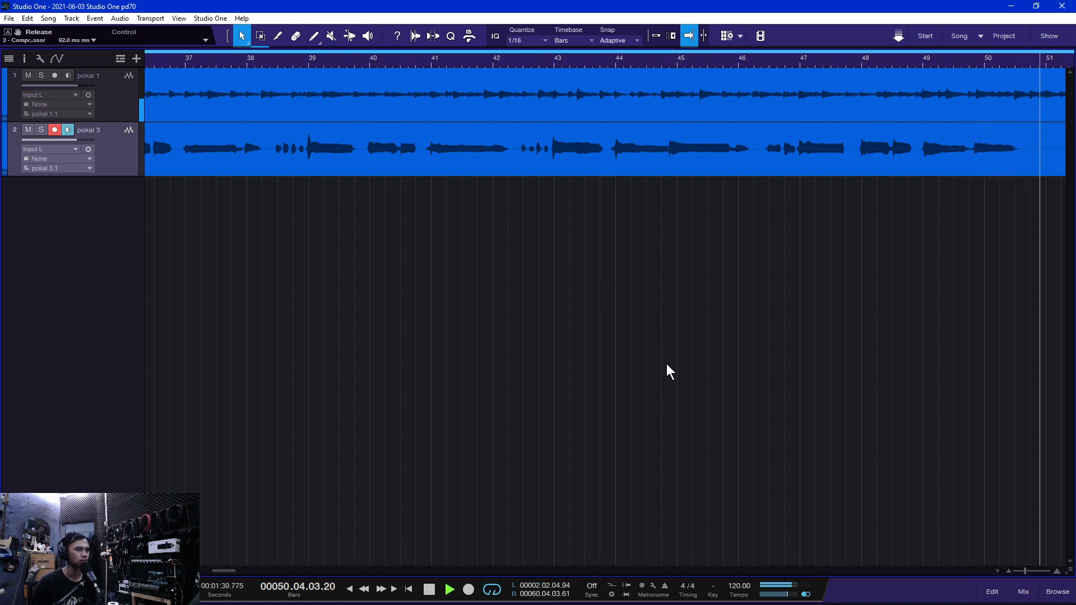
pyautogui.press('space')
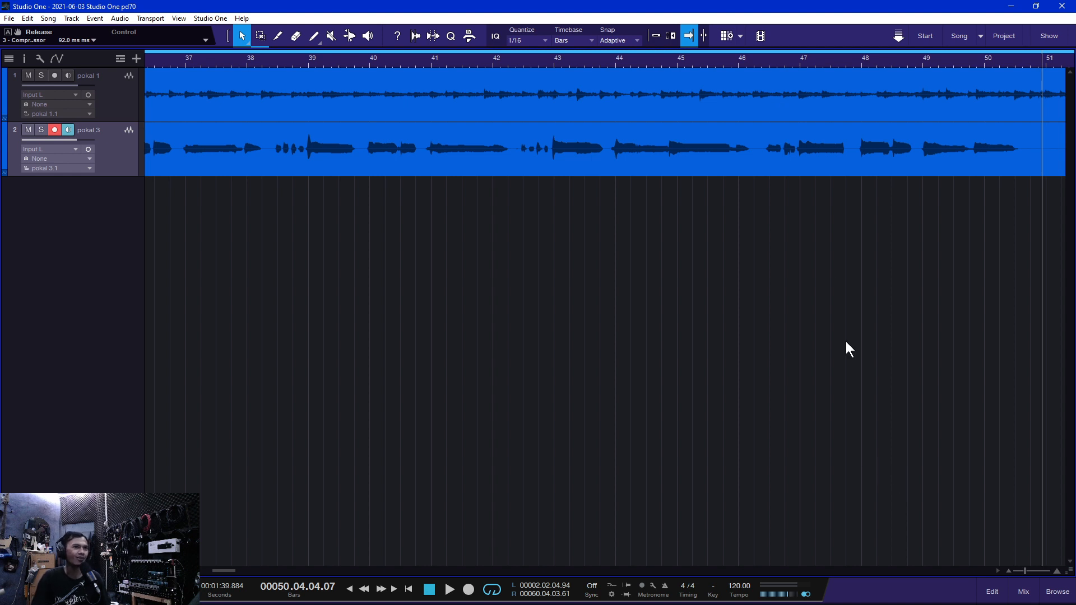
# Step: Return the playhead to bar 11 and enable the Waves Tune Real-Time insert on the pokal 3 channel
pyautogui.scroll(-6, 783, 64)
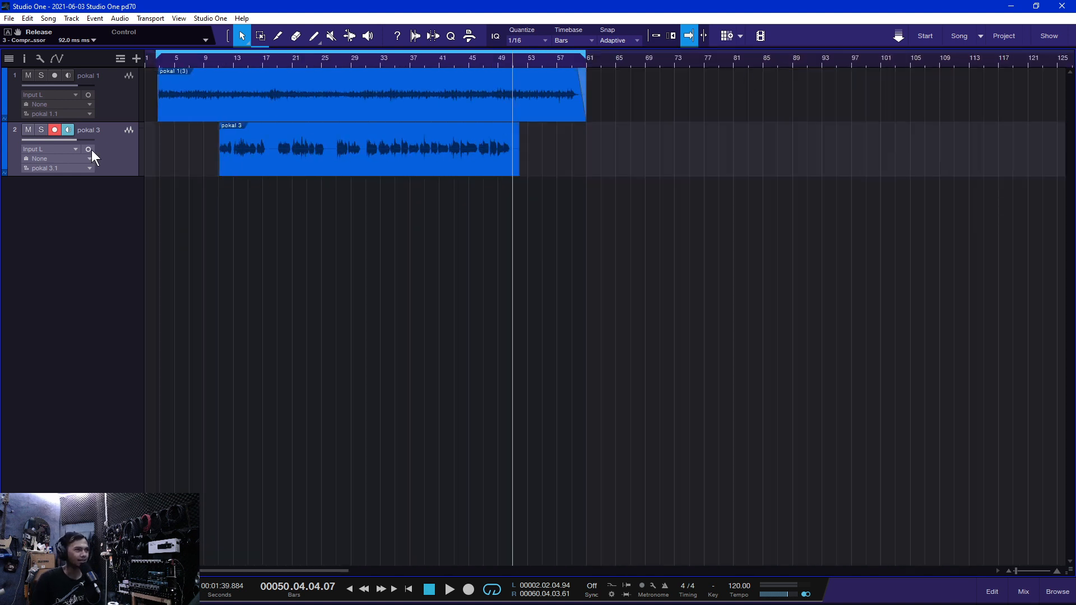
pyautogui.click(222, 62)
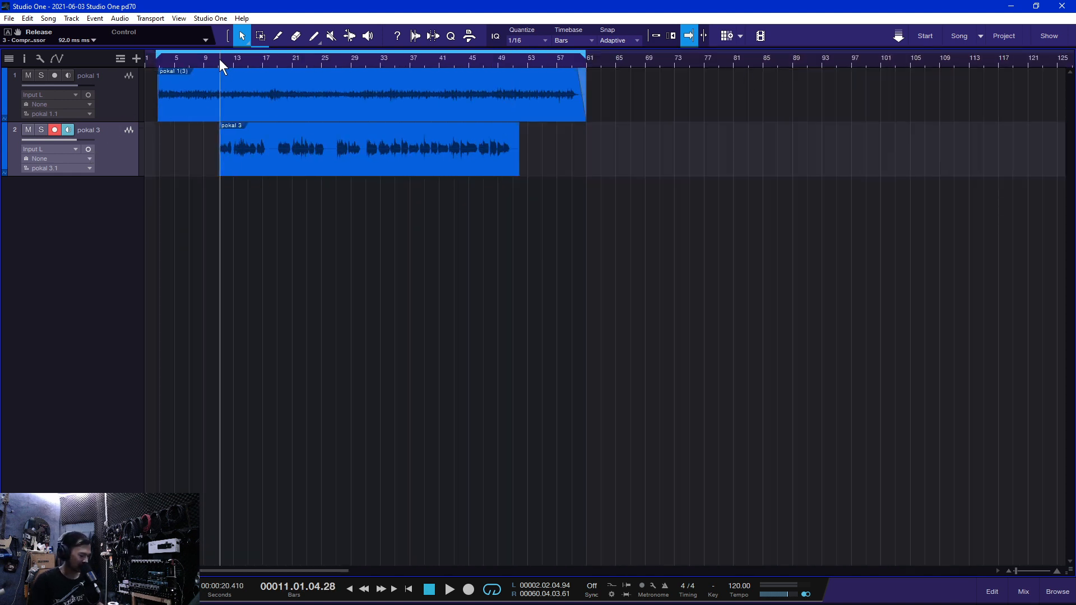
pyautogui.press('F3')
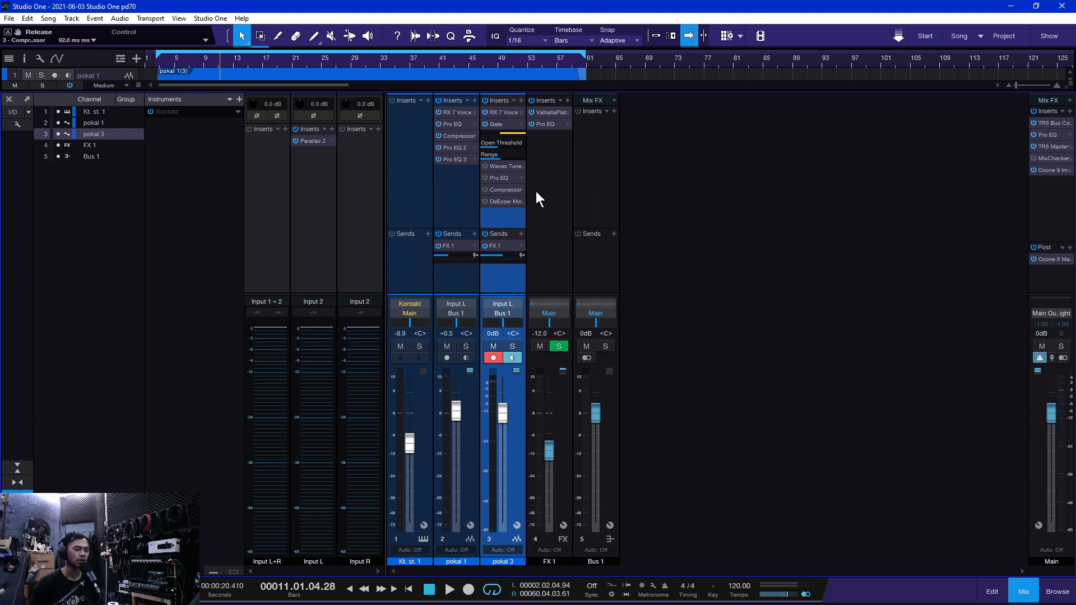
pyautogui.doubleClick(507, 168)
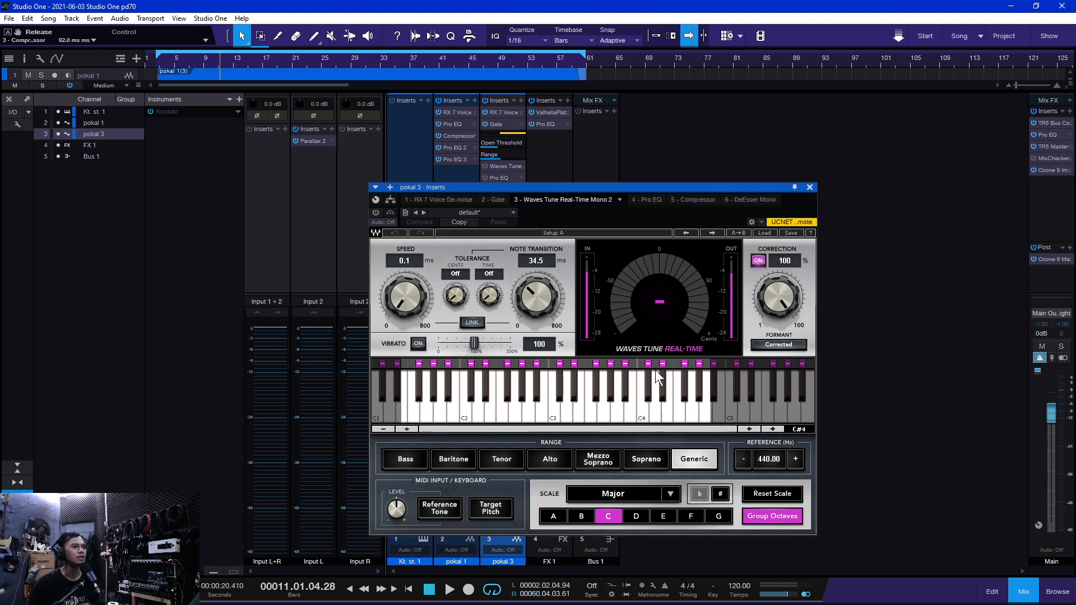
pyautogui.click(376, 212)
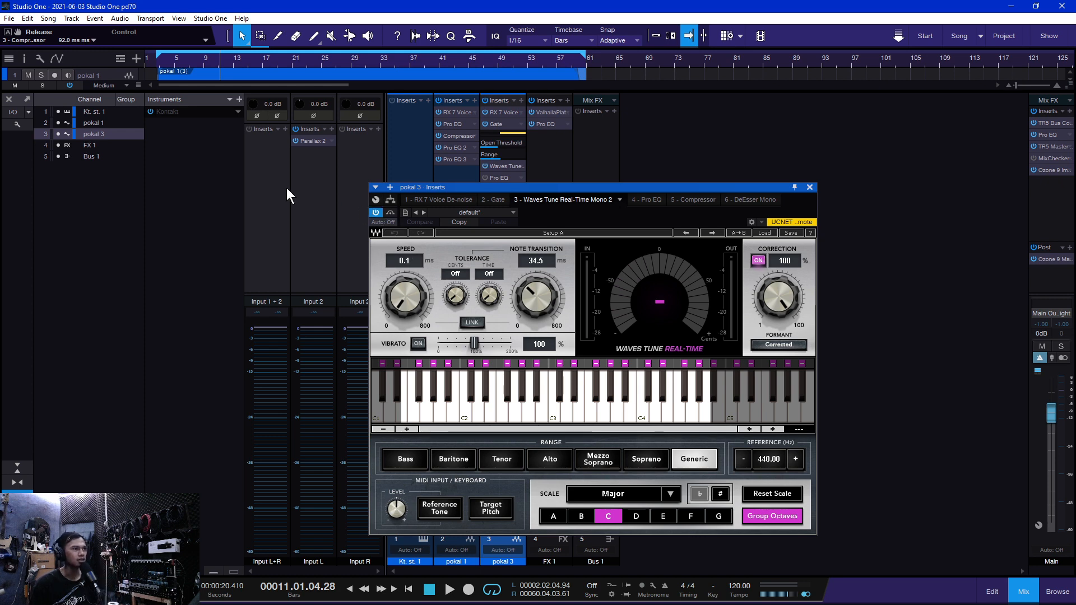
pyautogui.click(809, 187)
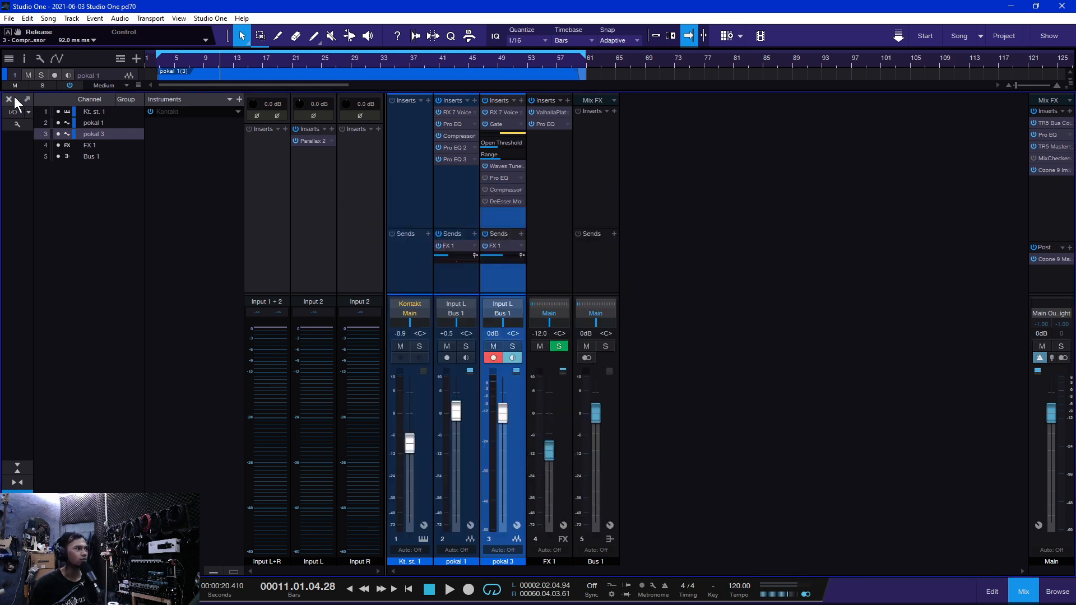
pyautogui.press('F3')
# Step: Play the pokal 3 vocal from bar 11 while examining Waves Tune Real-Time's pitch correction, and return the playhead to bar 11
pyautogui.moveTo(216, 49); pyautogui.dragTo(225, 62)
pyautogui.press('space')
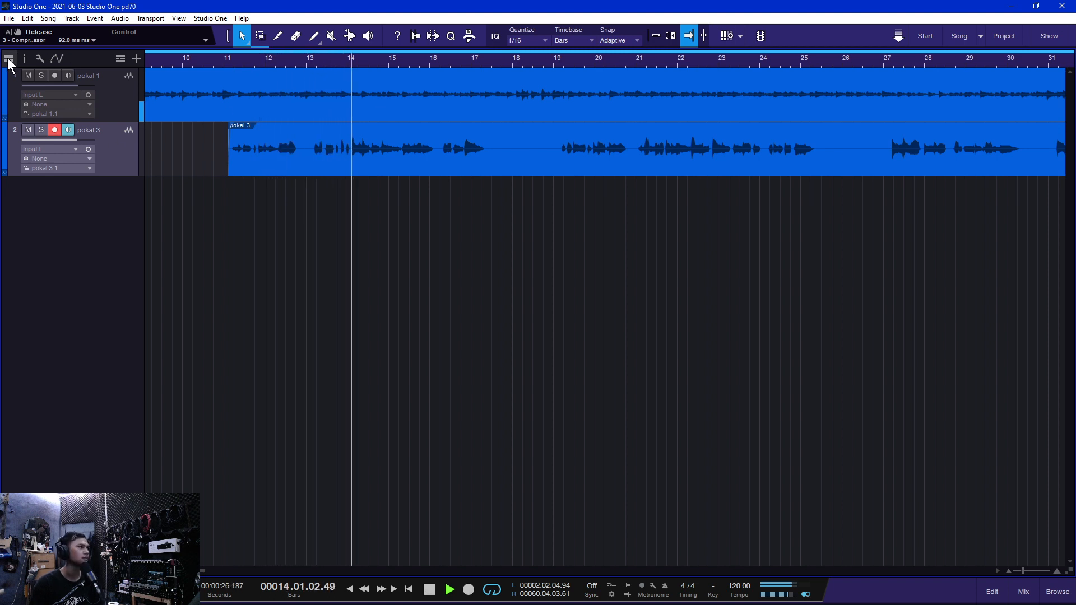
pyautogui.click(24, 58)
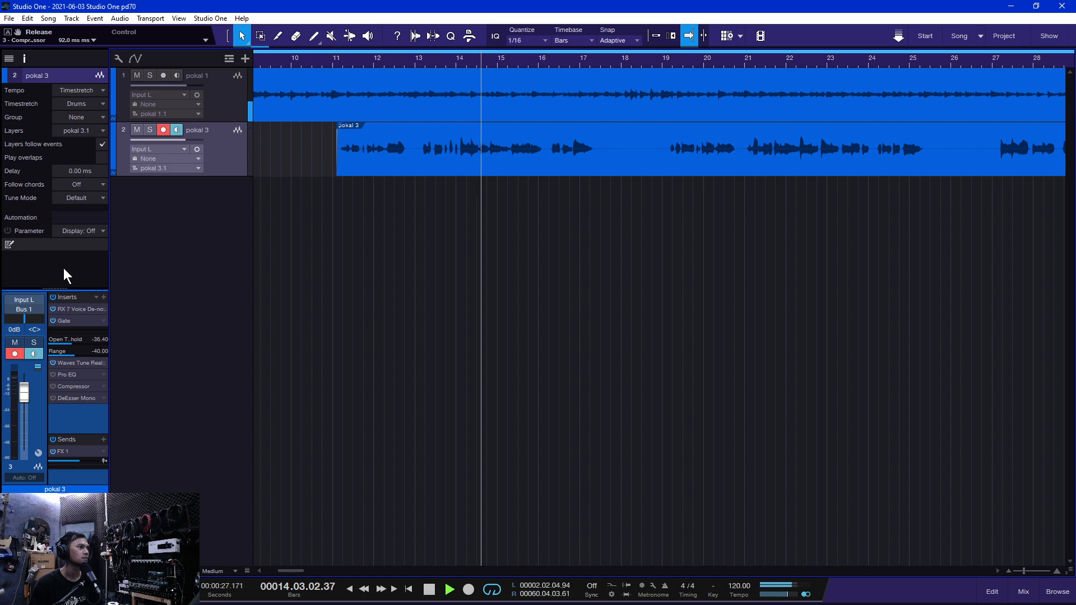
pyautogui.doubleClick(79, 362)
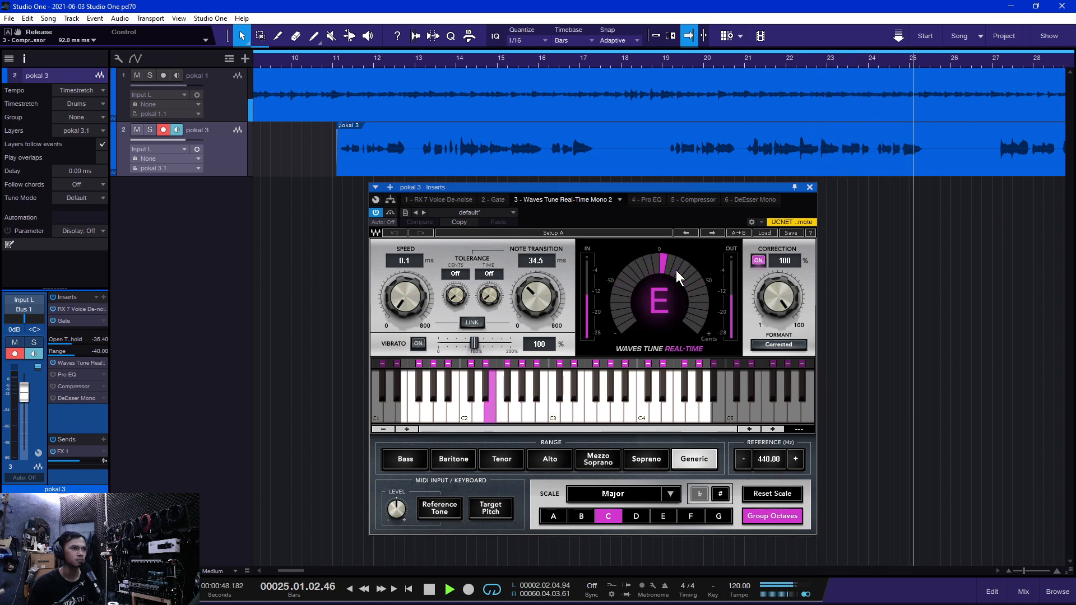
pyautogui.press('space')
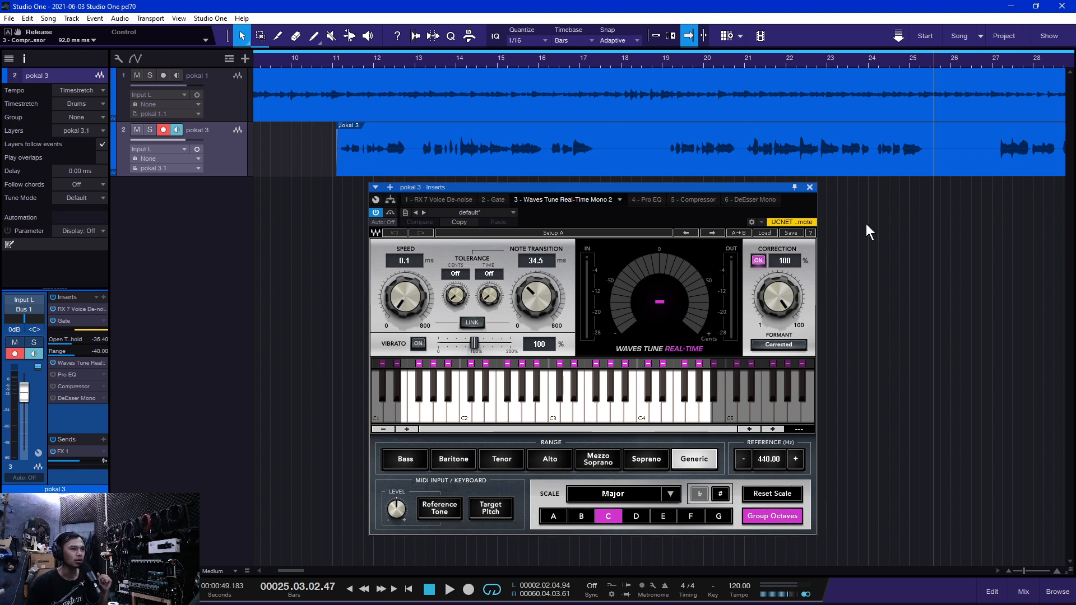
pyautogui.click(809, 188)
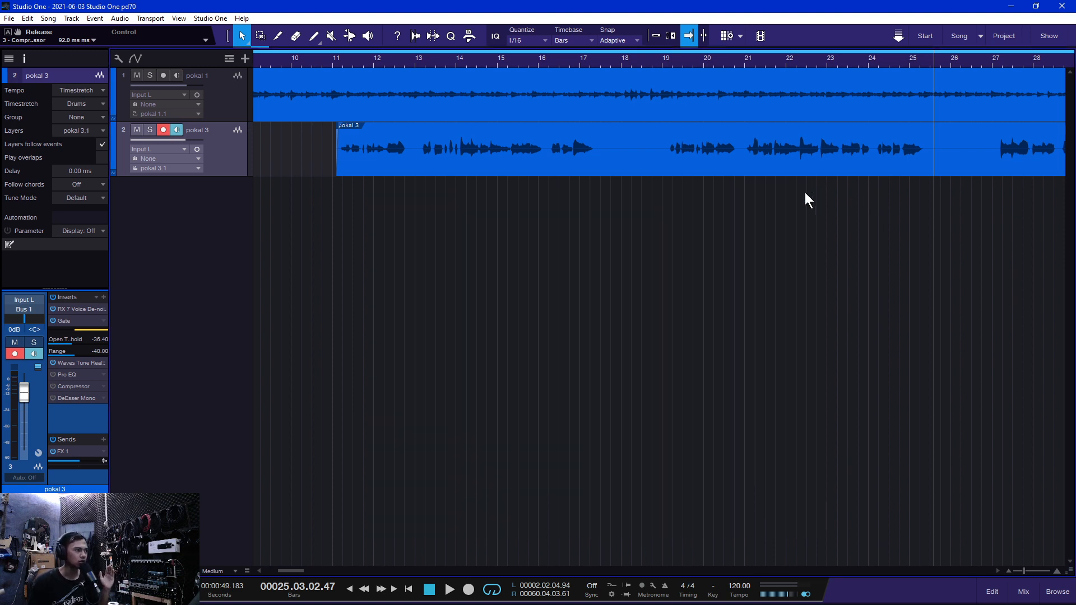
pyautogui.click(69, 363)
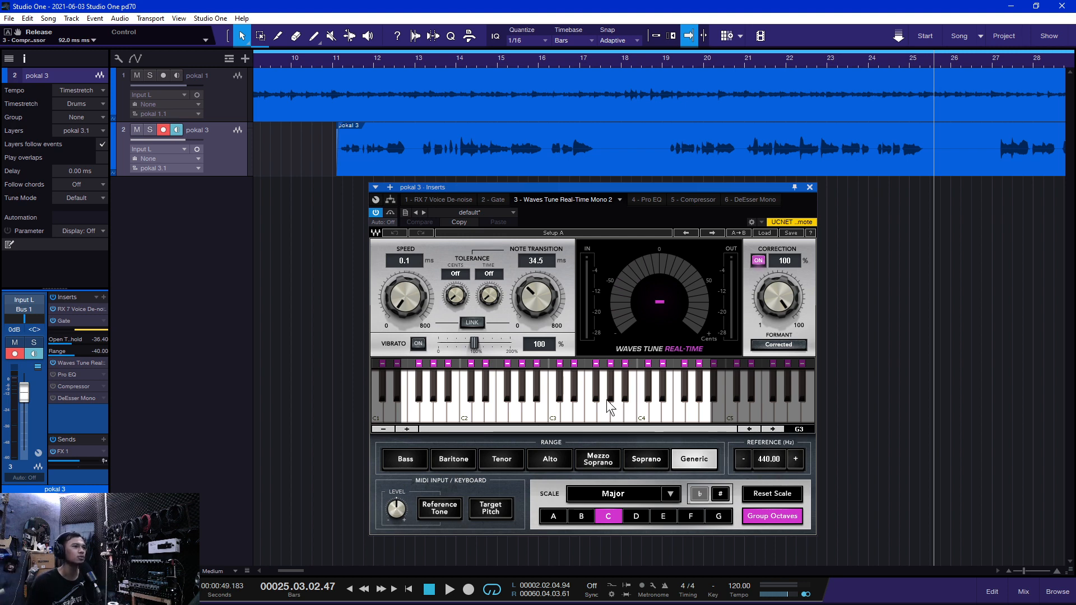
pyautogui.click(809, 187)
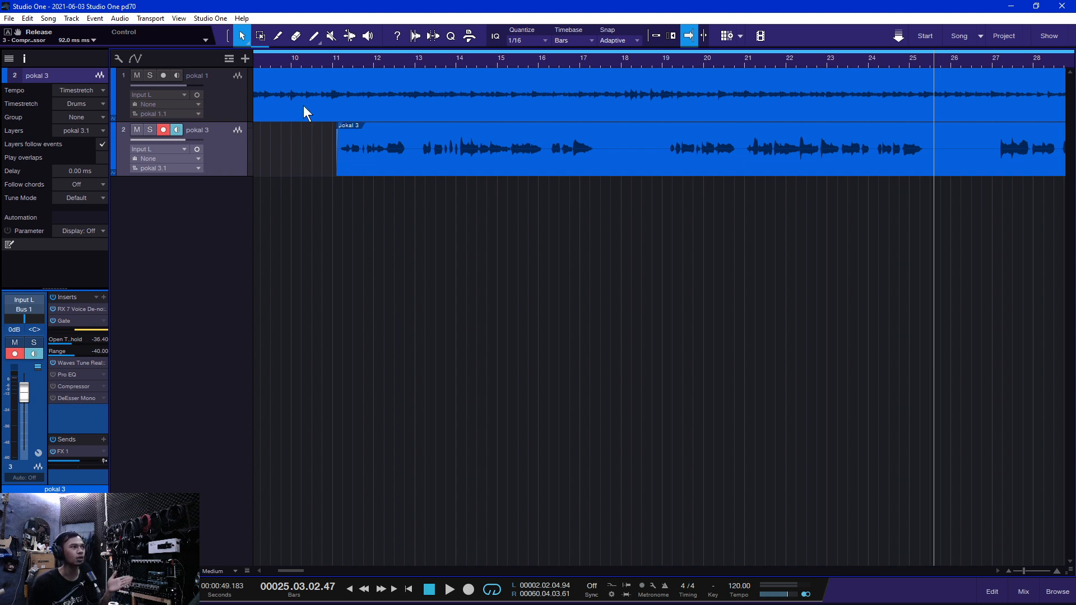
pyautogui.click(334, 60)
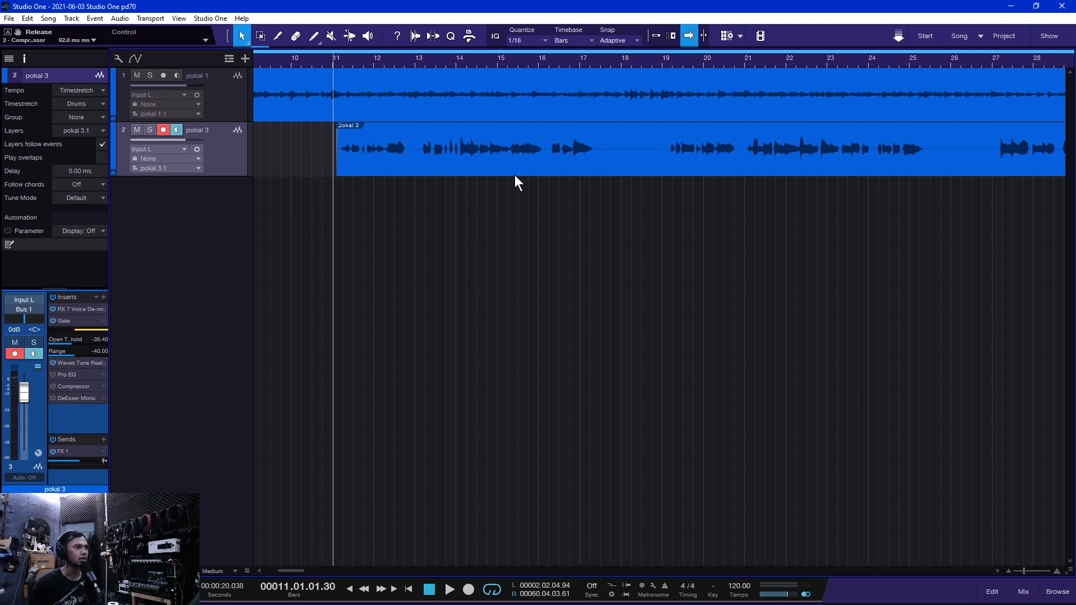
# Step: Duplicate the pokal 3 track without its events and set the copy's input to the pokal 3 track
pyautogui.rightClick(212, 161)
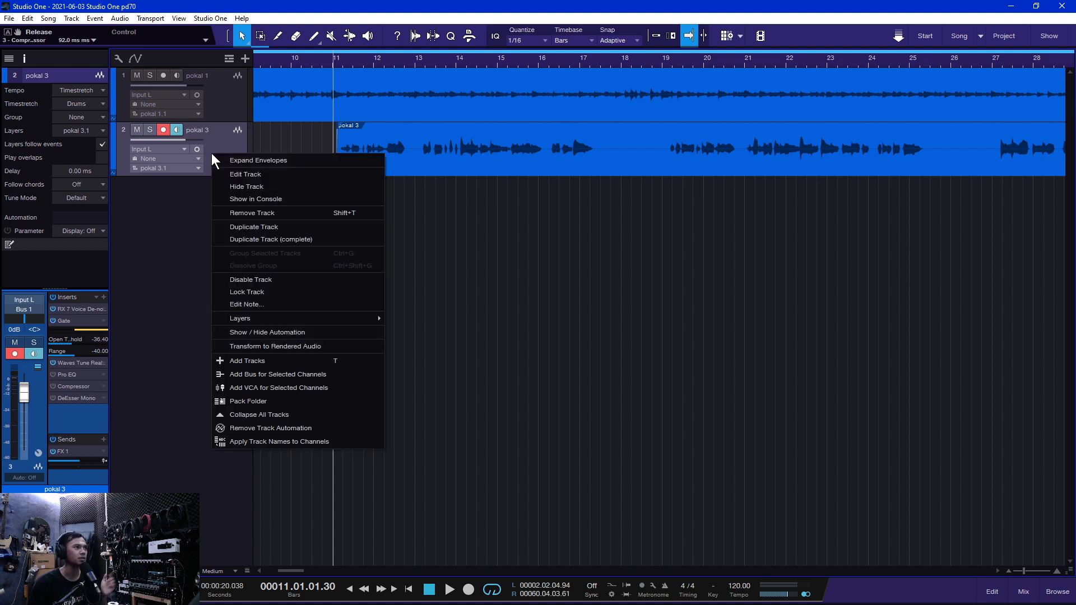
pyautogui.click(270, 227)
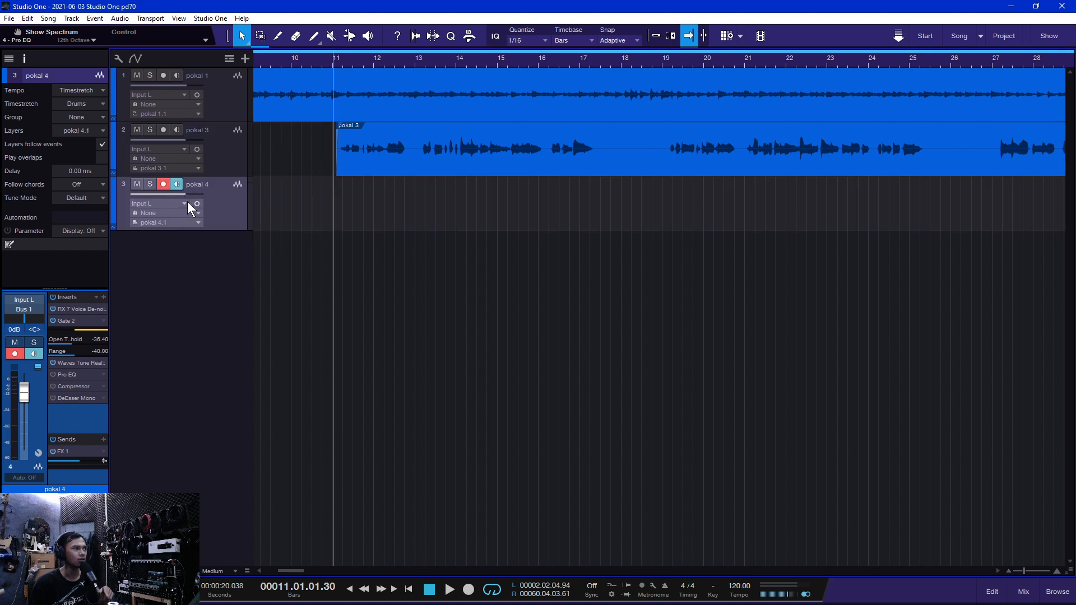
pyautogui.click(186, 203)
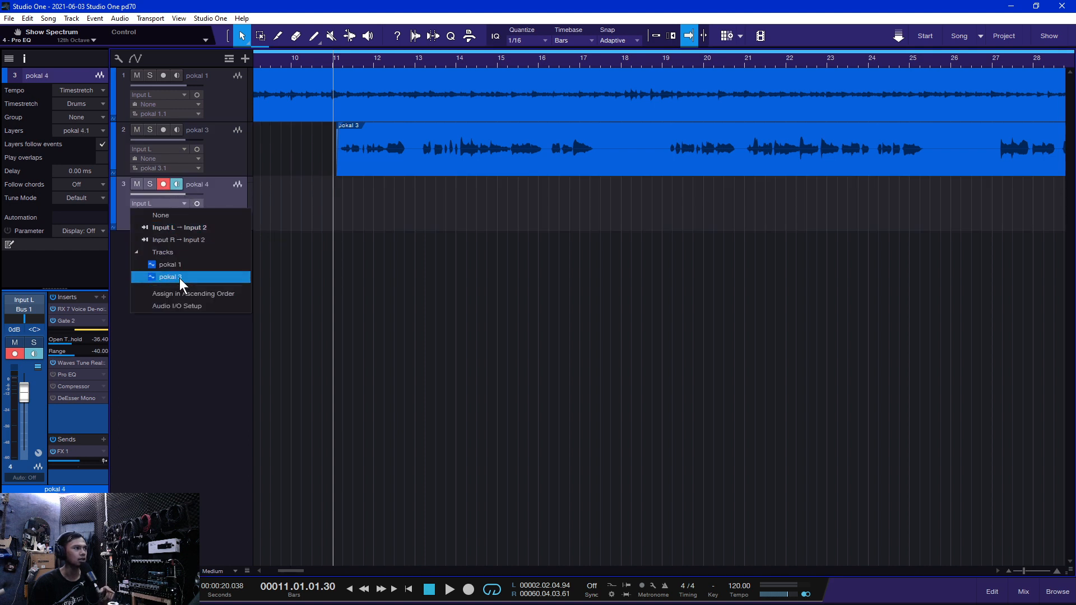
pyautogui.click(179, 278)
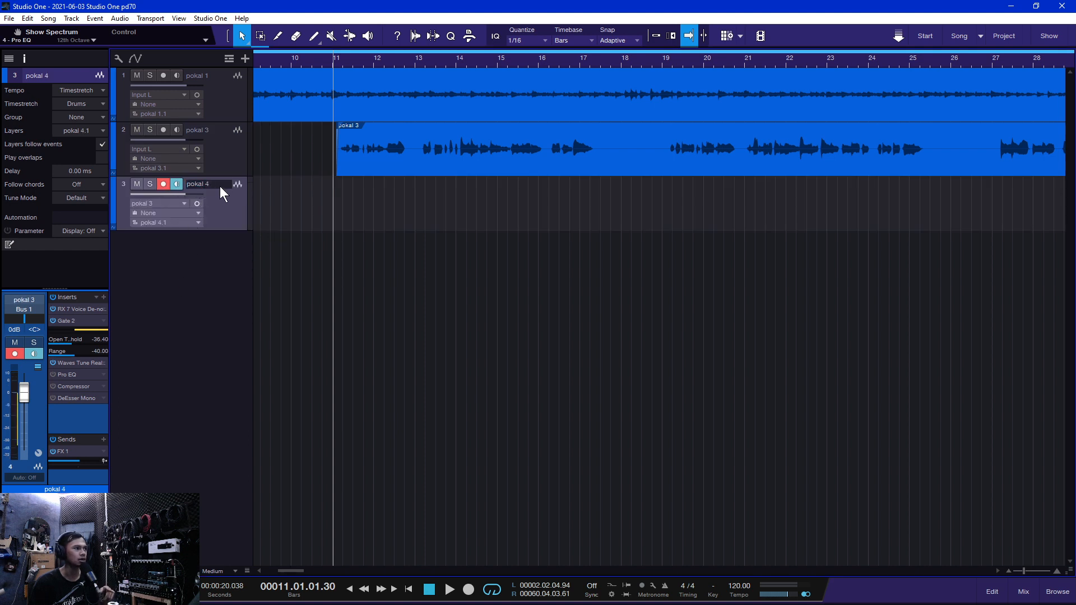
# Step: Rename the duplicated track "pokal af at" and reselect the pokal 3 track as its input source
pyautogui.press('BackSpace')
pyautogui.press('BackSpace')
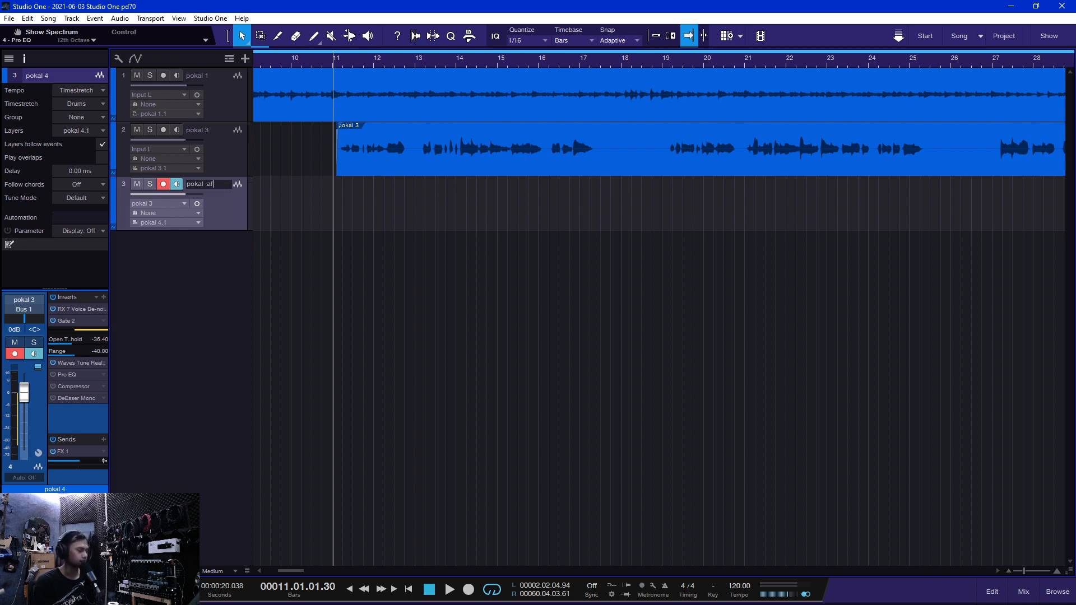
pyautogui.write('af aty')
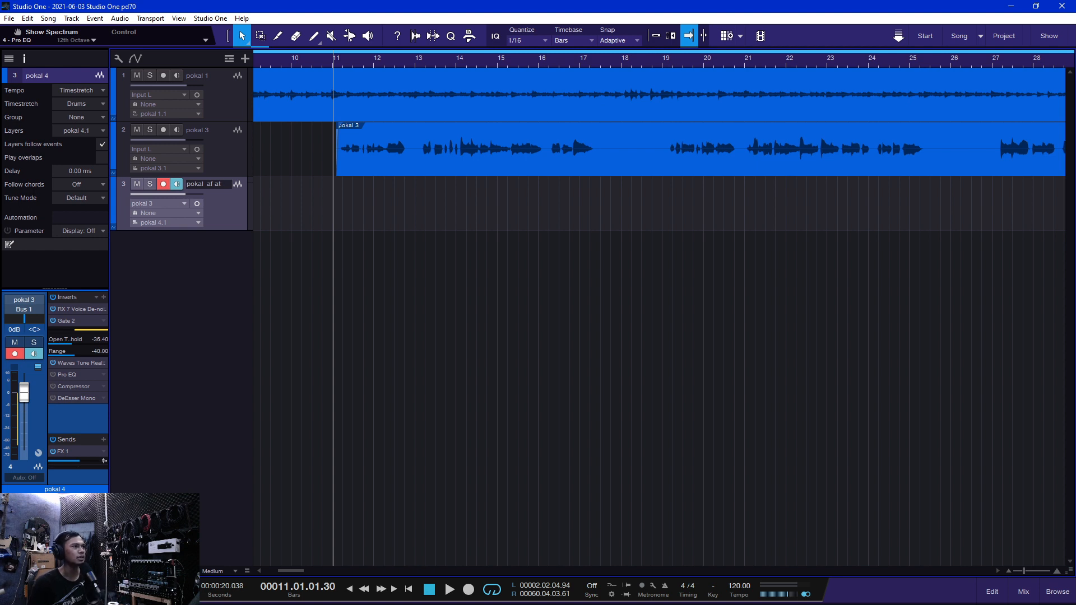
pyautogui.click(173, 205)
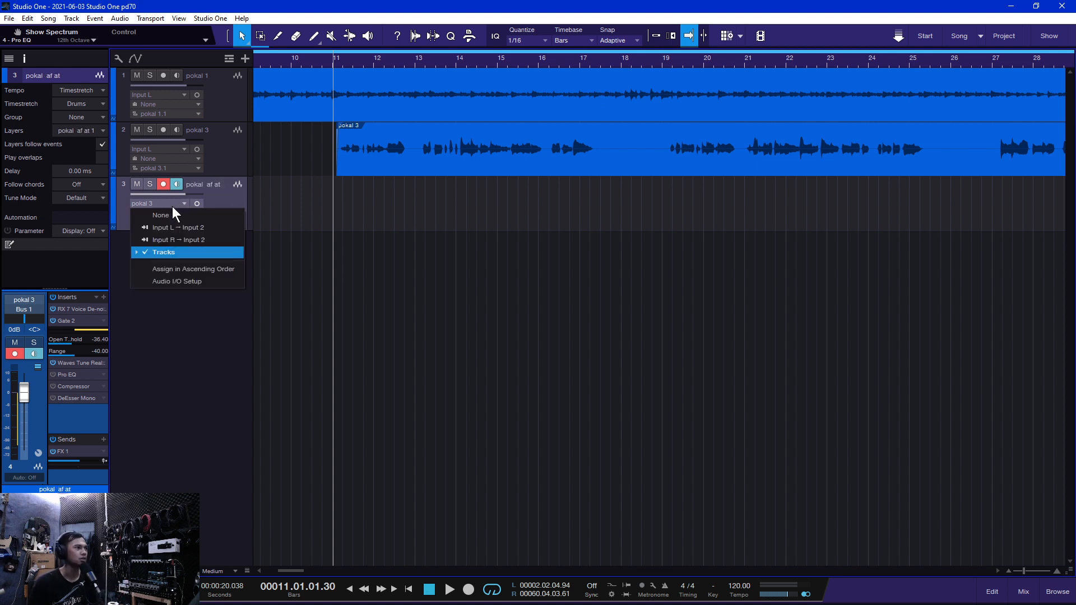
pyautogui.click(168, 254)
pyautogui.click(183, 279)
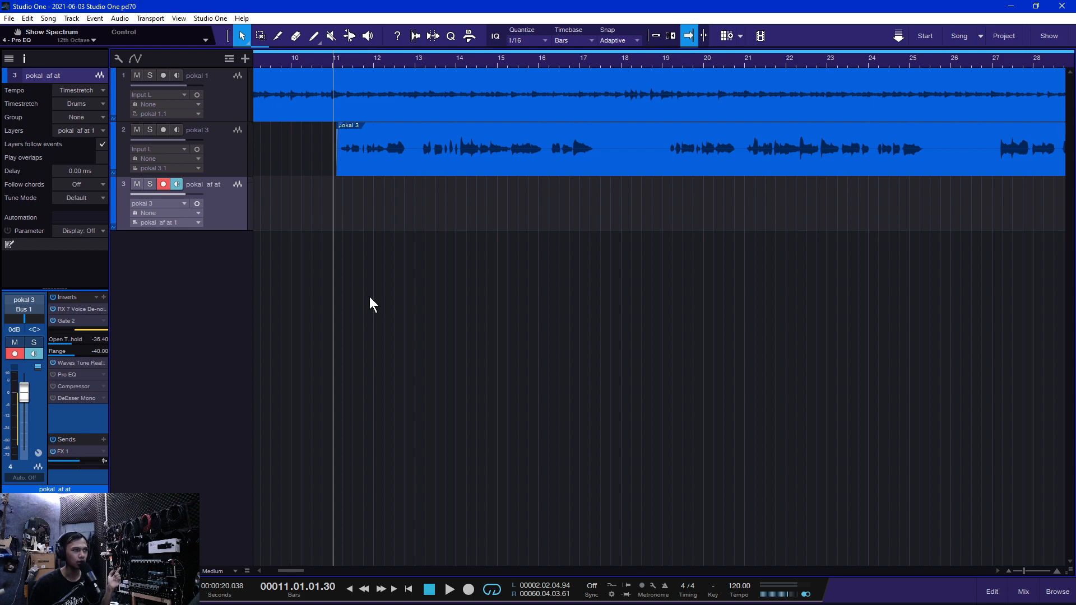
# Step: Record pokal 3's output onto pokal af at from bar 11 to the end of bar 50 with monitoring off, and return to the song start
pyautogui.press('KP_Multiply')
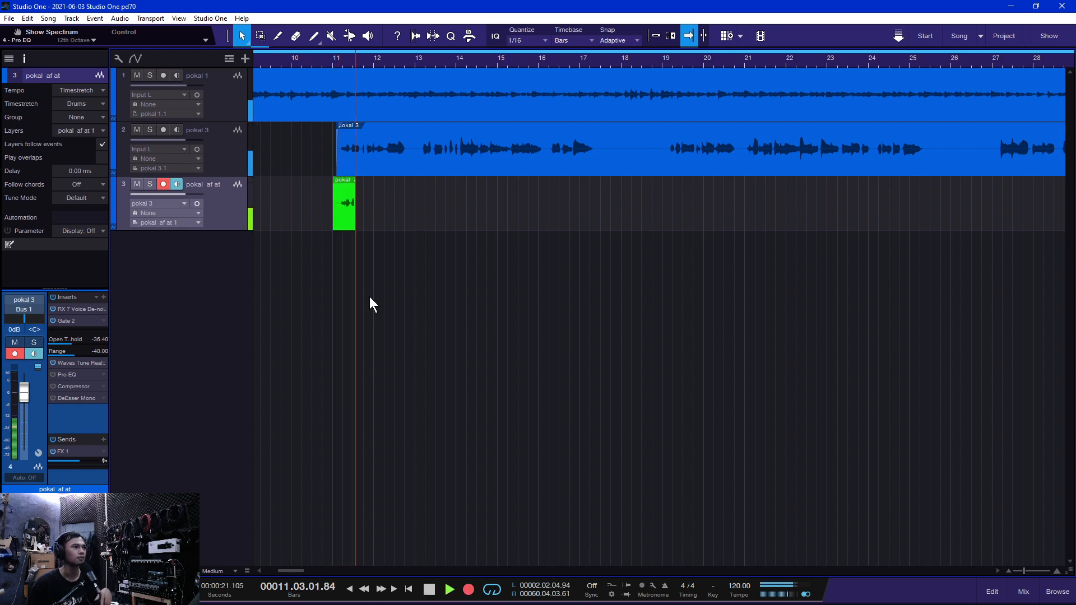
pyautogui.click(177, 184)
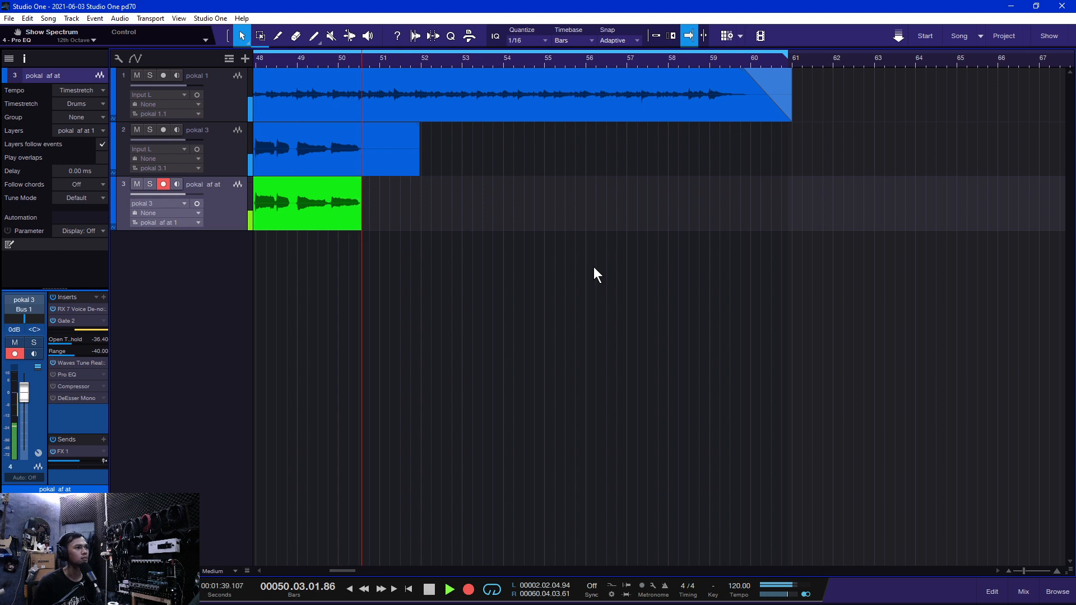
pyautogui.press('space')
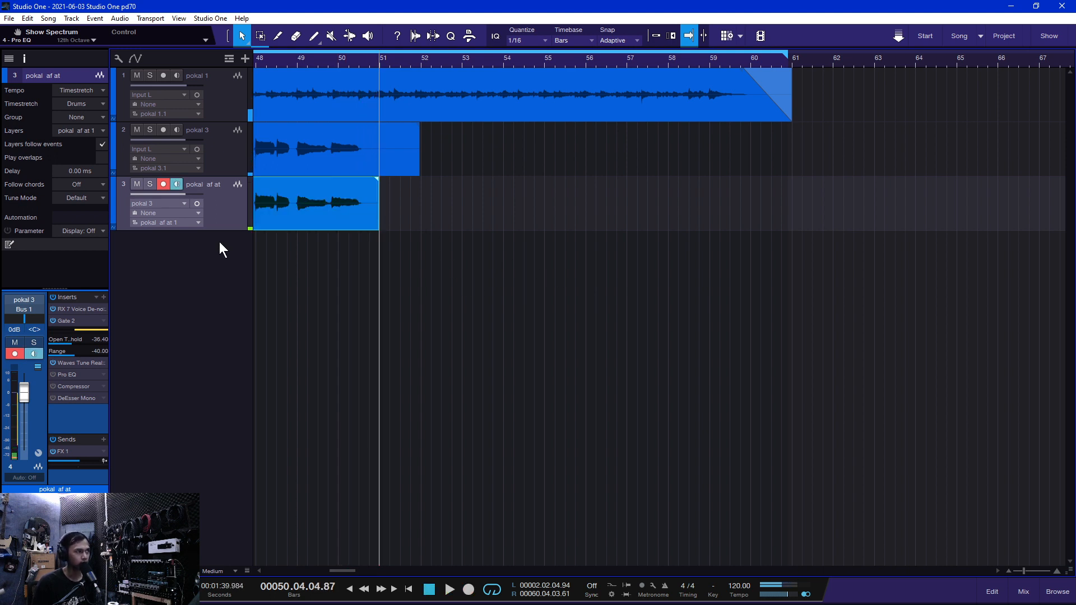
pyautogui.press('Home')
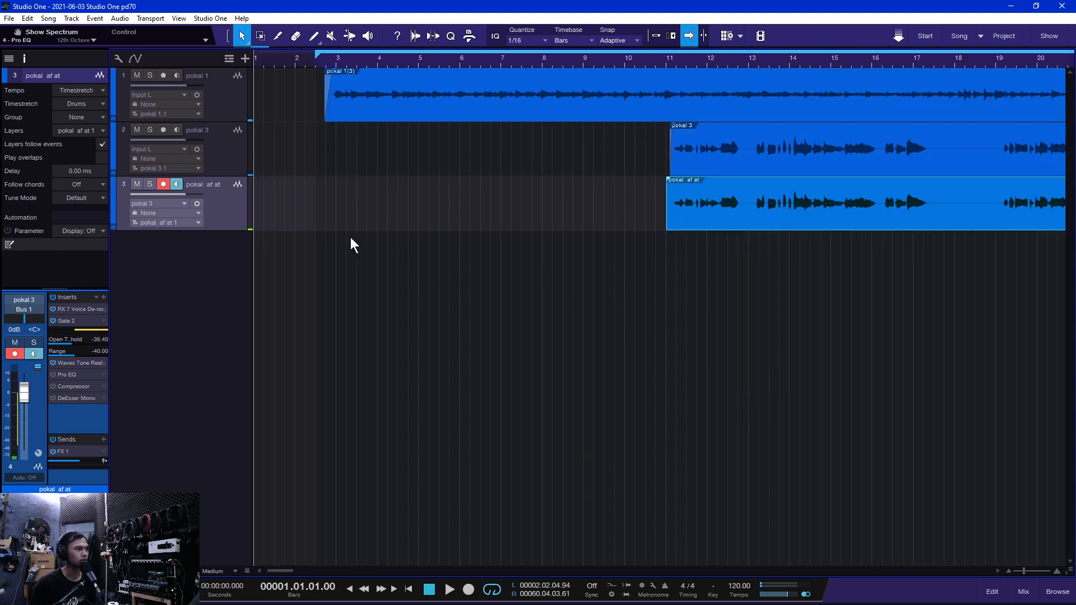
# Step: Remove the RX 7 Voice De-noise, Gate 2 and Waves Tune Real-Time inserts from the pokal af at channel
pyautogui.press('F3')
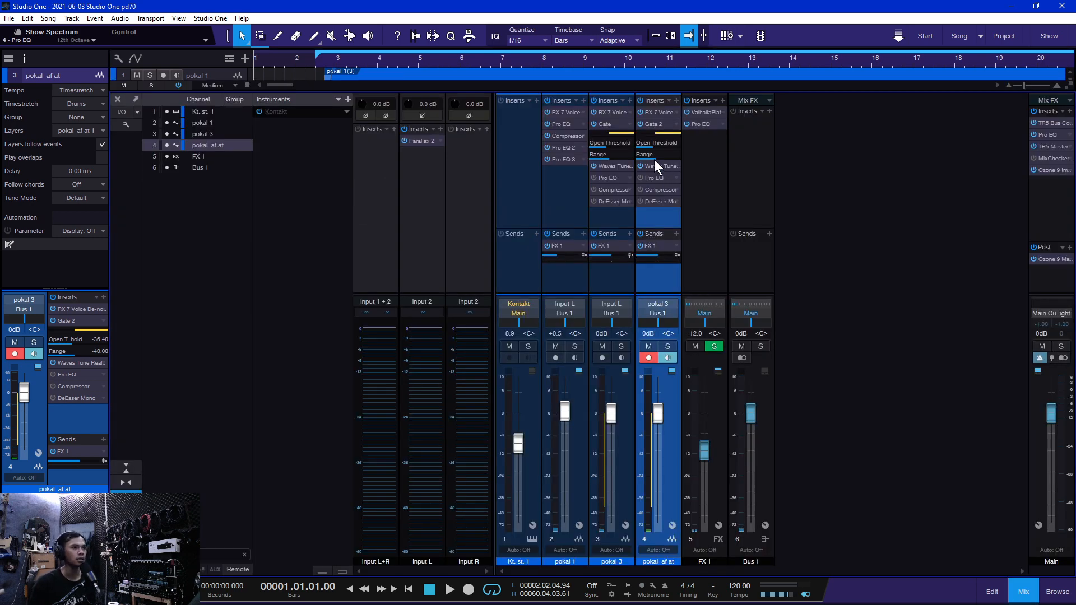
pyautogui.rightClick(658, 112)
pyautogui.click(667, 219)
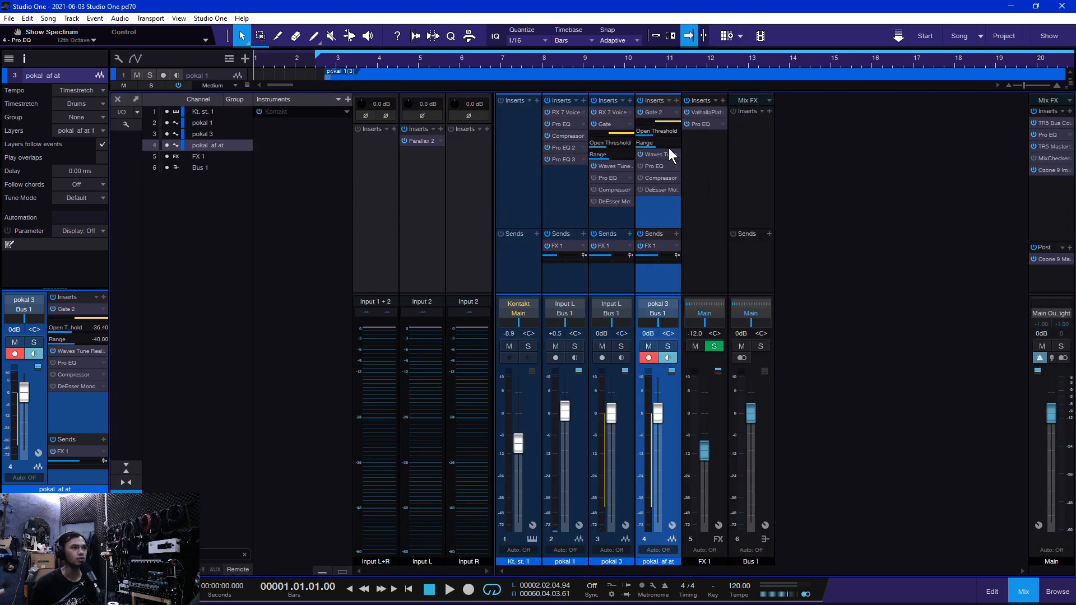
pyautogui.rightClick(660, 118)
pyautogui.click(671, 217)
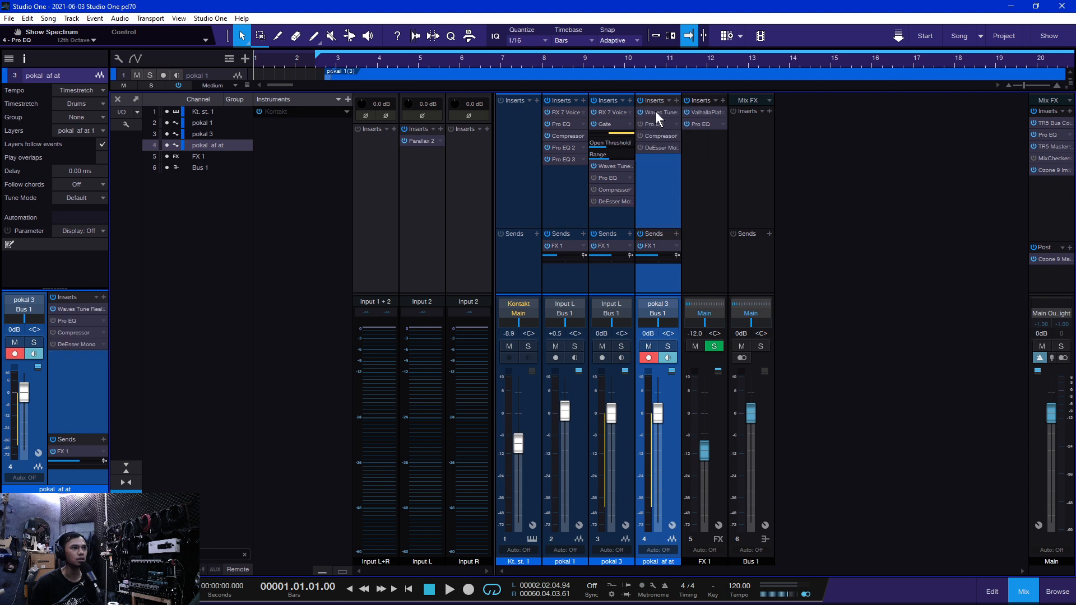
pyautogui.rightClick(655, 112)
pyautogui.click(672, 218)
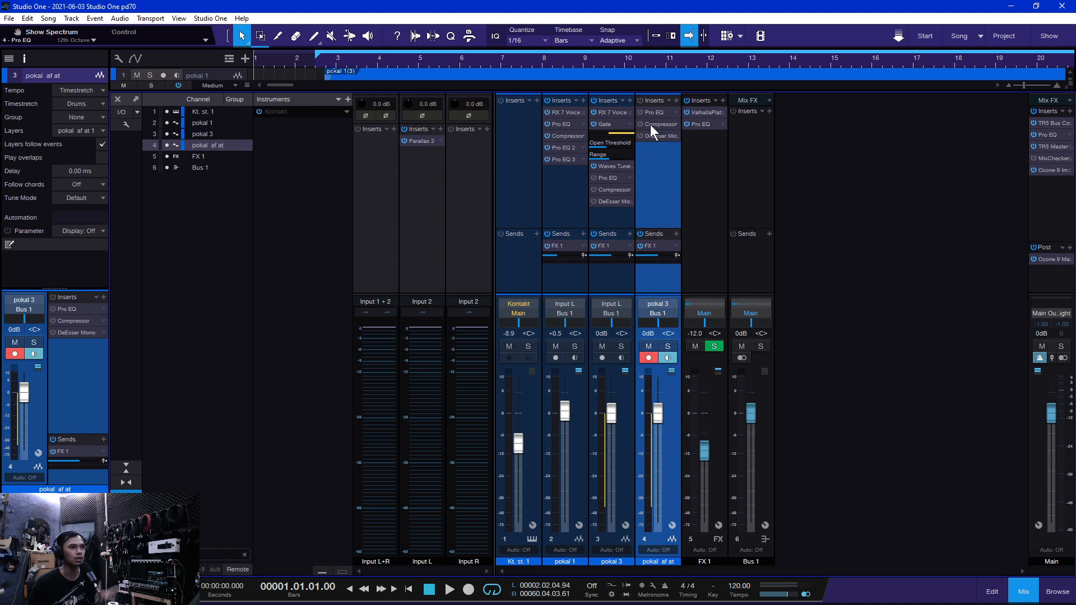
pyautogui.press('F3')
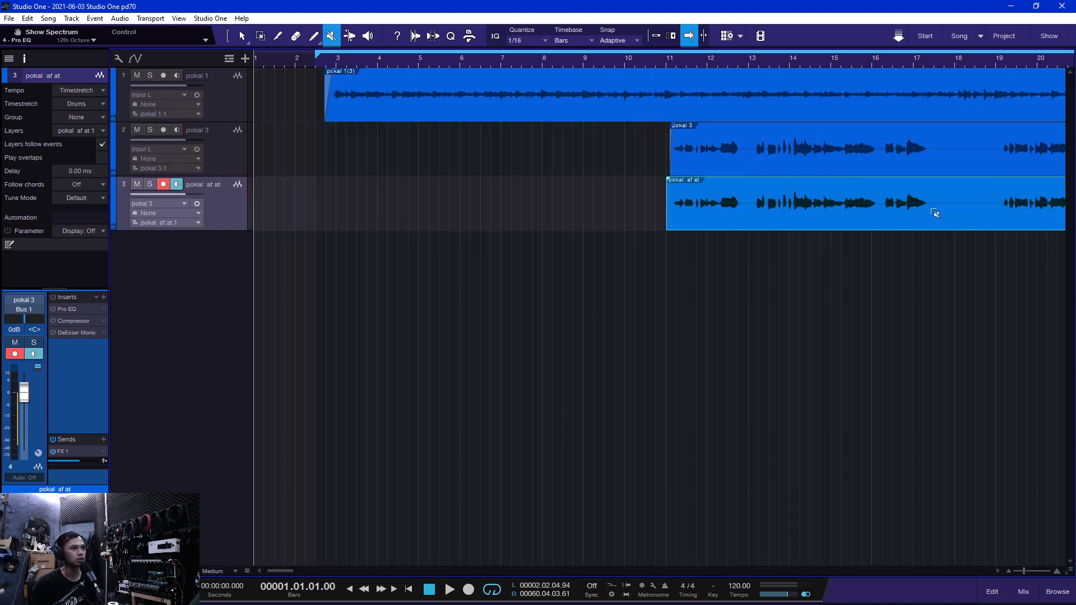
# Step: Mute the original pokal 3 event in the arrangement and select the pokal 3 channel in the mixer
pyautogui.click(784, 158)
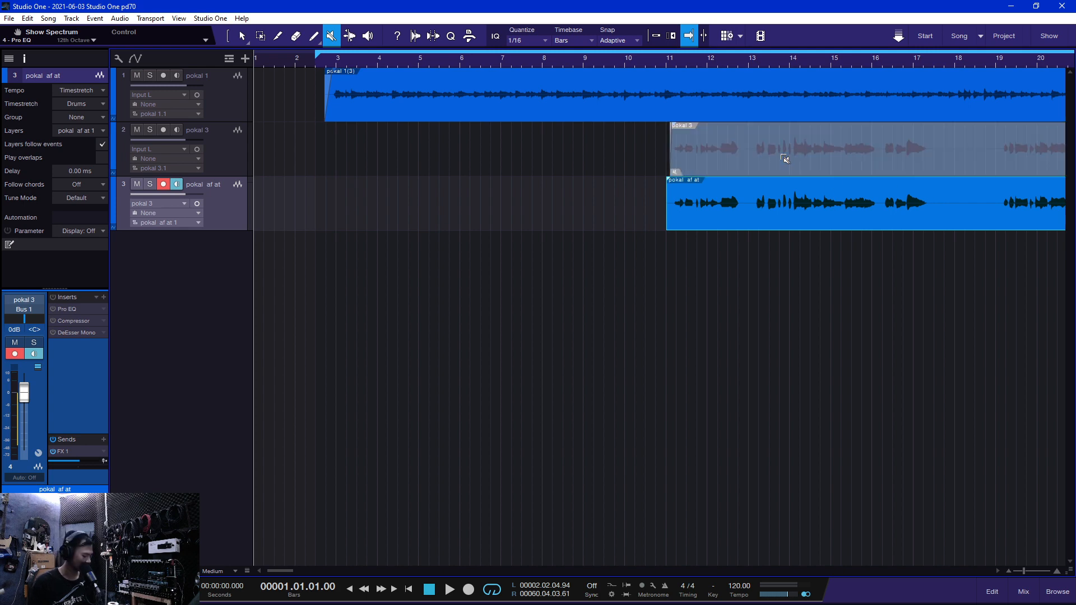
pyautogui.press('F3')
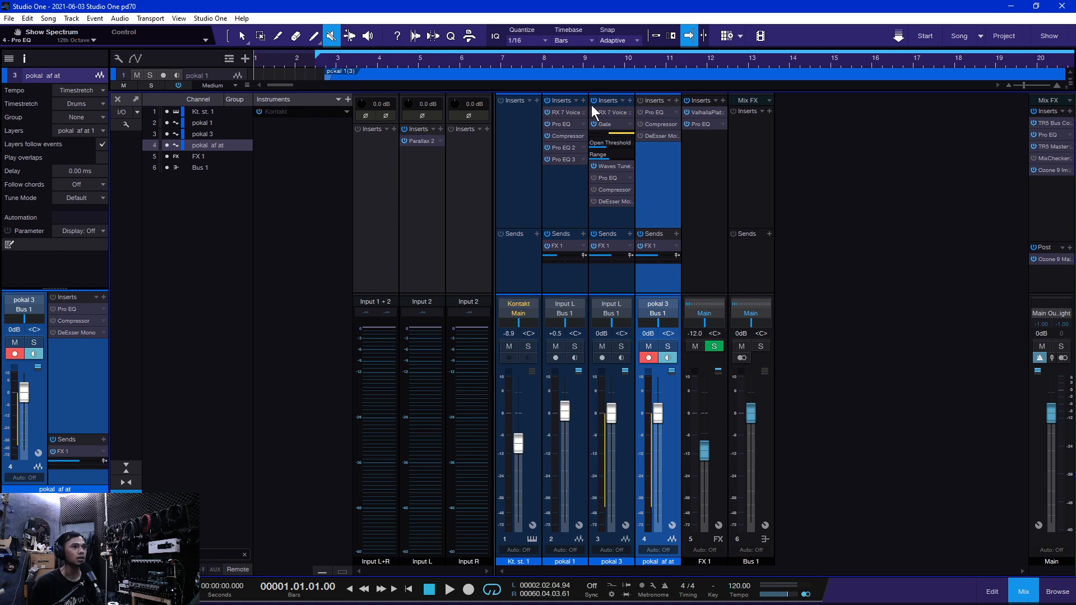
pyautogui.click(616, 271)
pyautogui.press('F3')
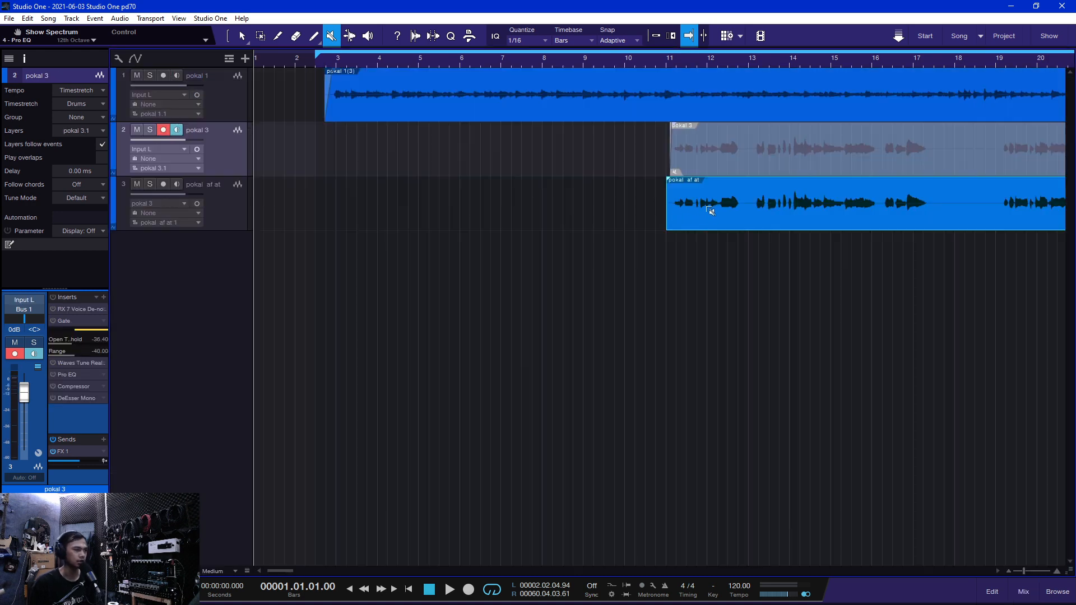
# Step: Open the recorded pokal af at event in the Melodyne editor and focus on the phrase in bars 11 to 18
pyautogui.hscroll(10, 503, 305)
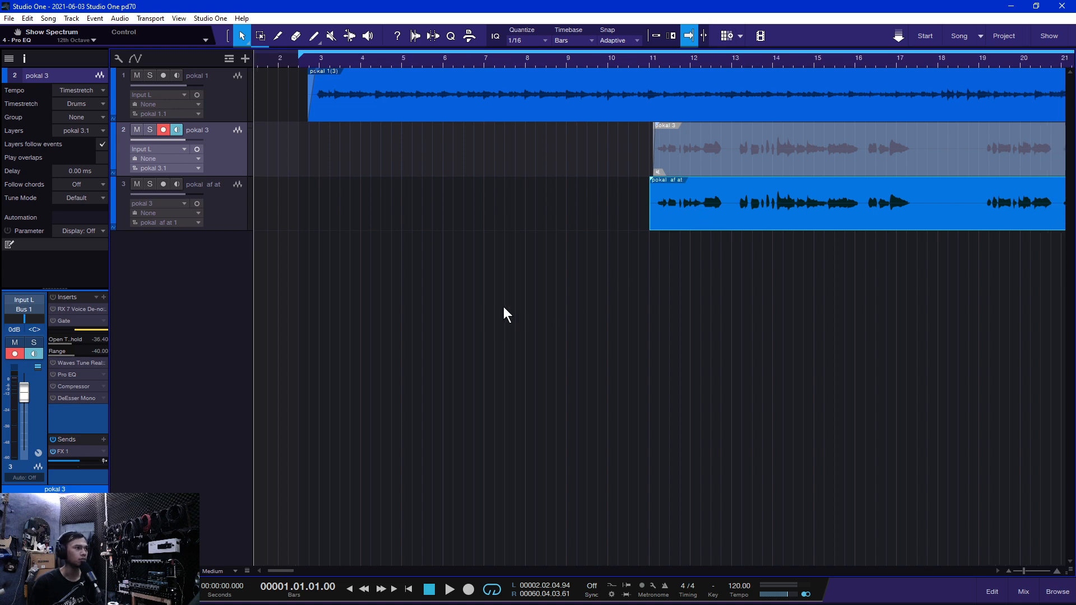
pyautogui.hscroll(-2, 503, 298)
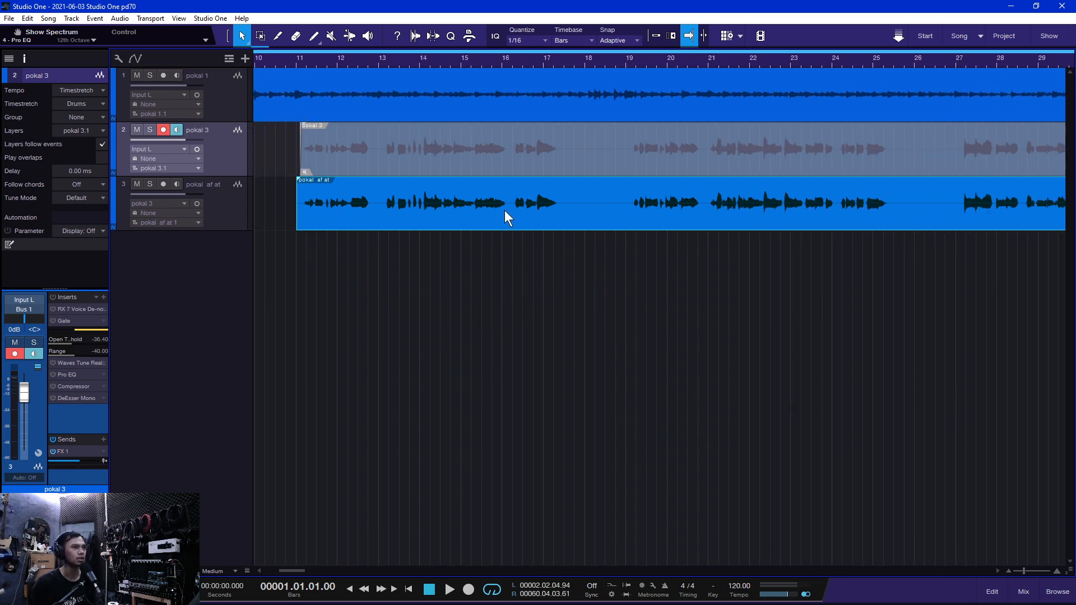
pyautogui.click(511, 222)
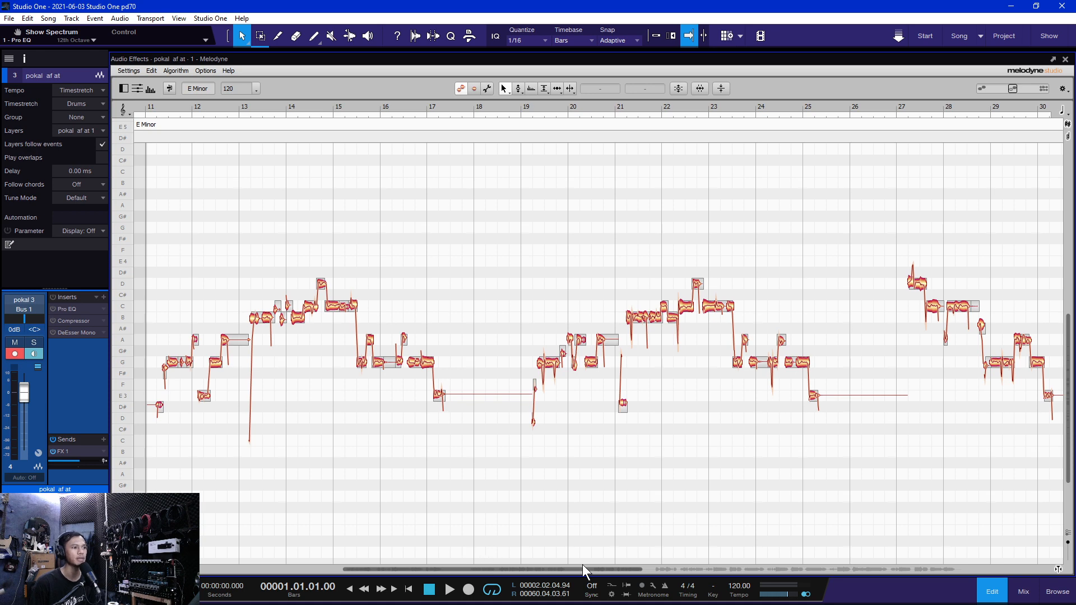
pyautogui.moveTo(641, 570); pyautogui.dragTo(460, 526)
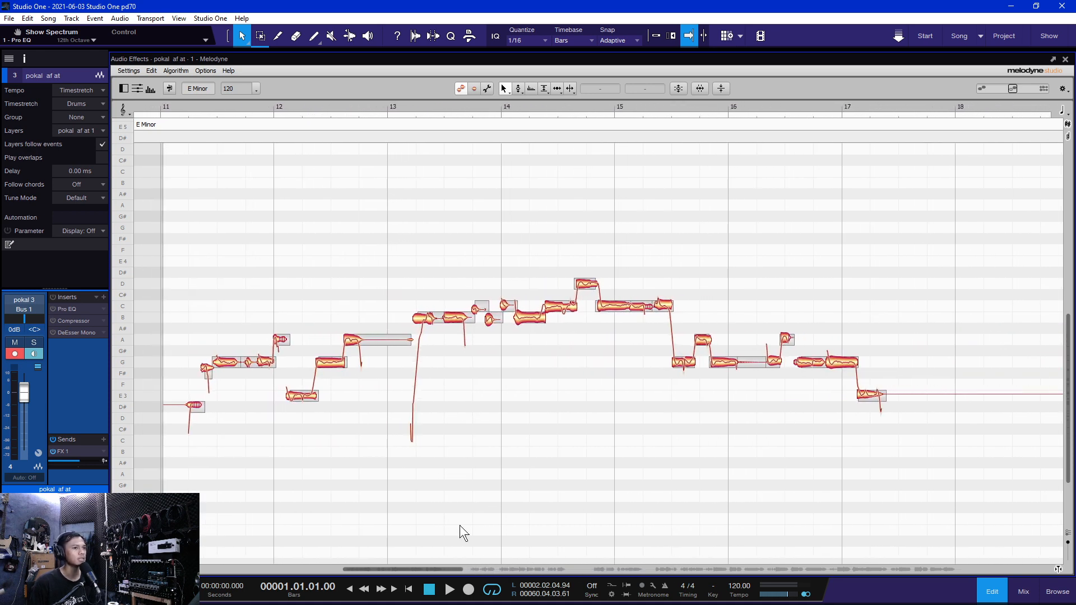
# Step: Audition the first vocal phrase in Melodyne from bar 11 into bar 15
pyautogui.click(172, 109)
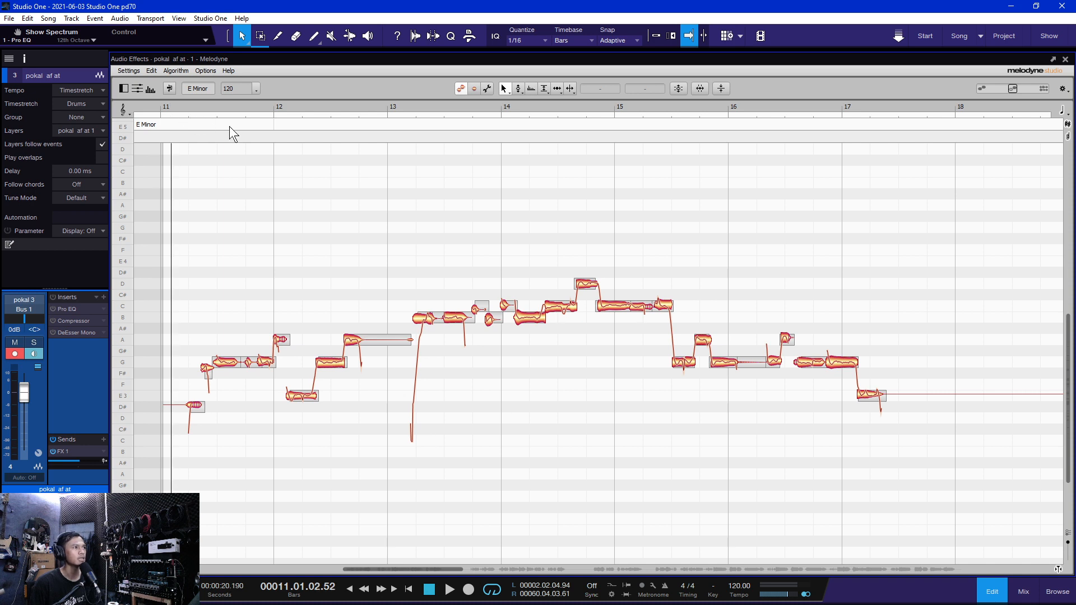
pyautogui.press('space')
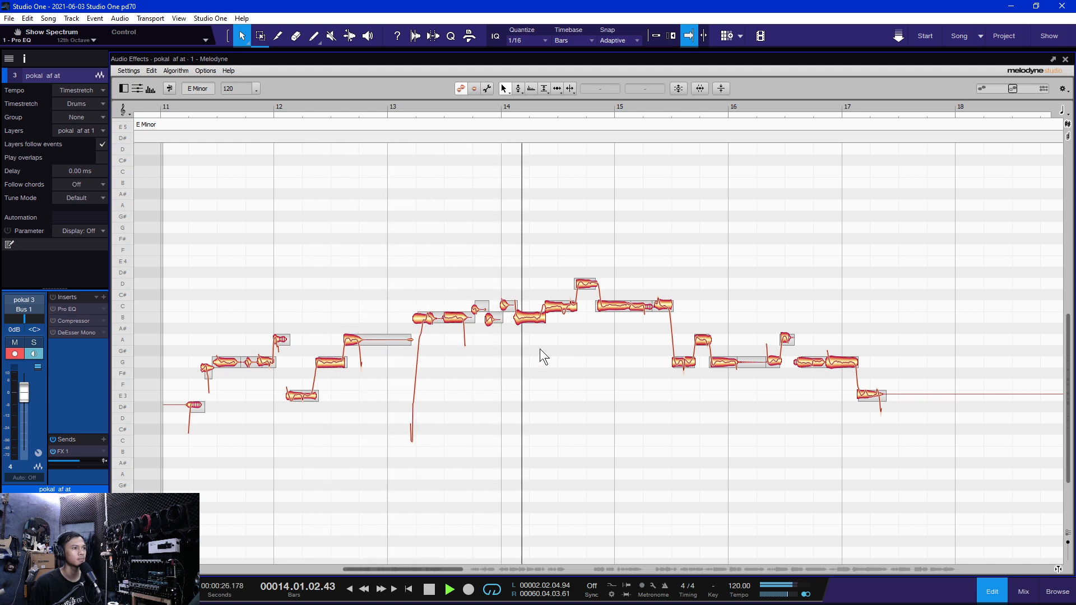
pyautogui.press('space')
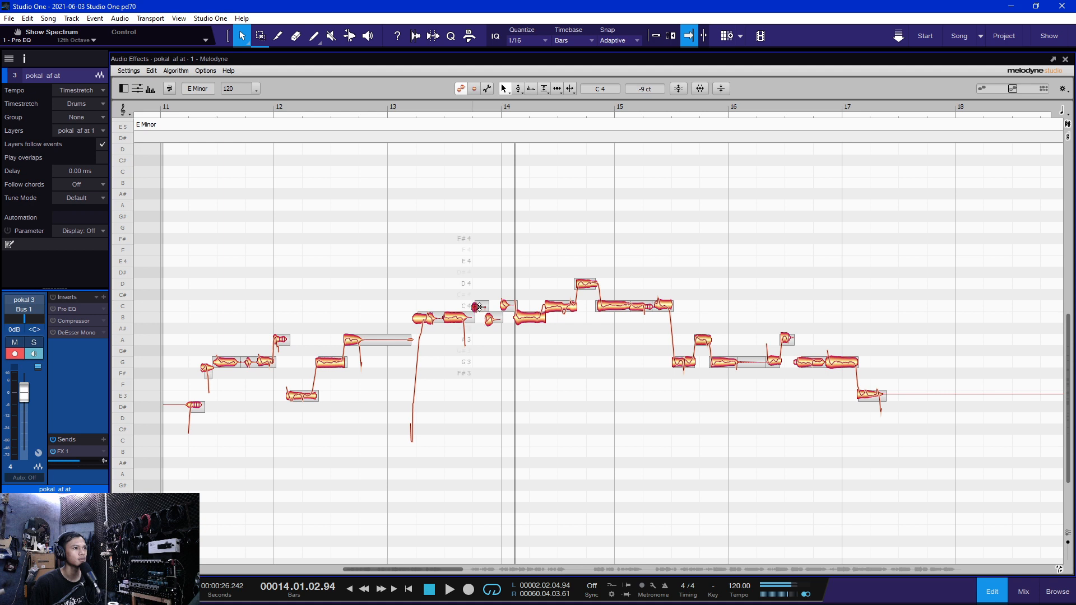
pyautogui.press('space')
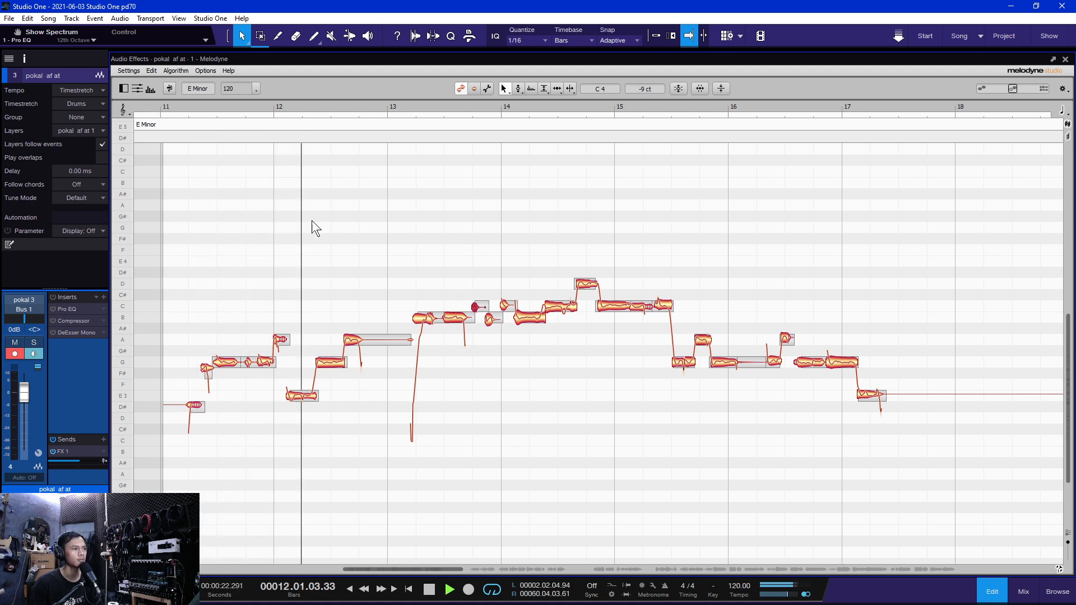
pyautogui.click(622, 412)
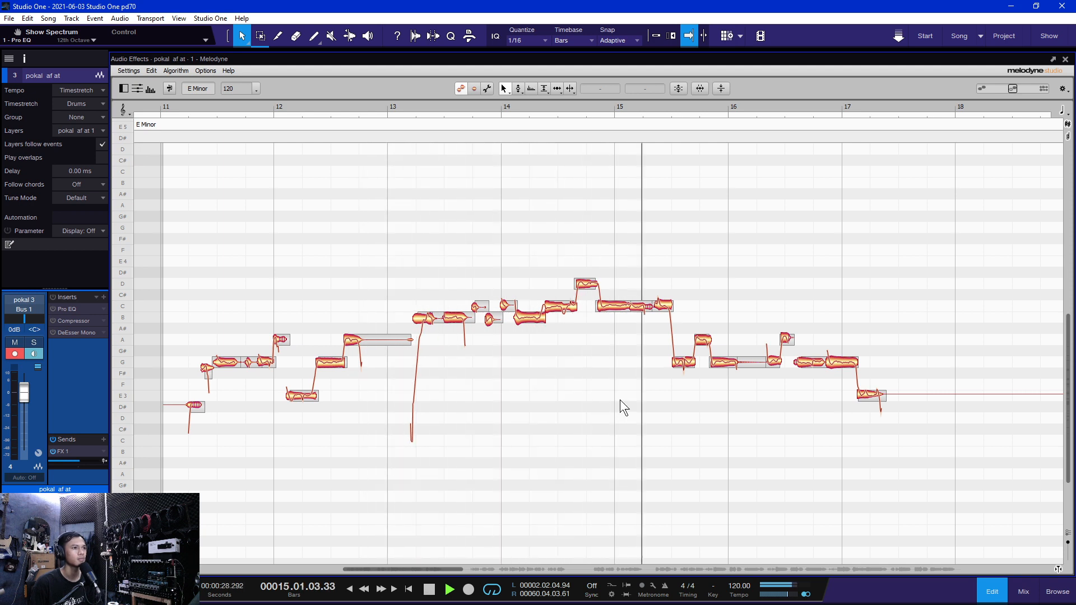
pyautogui.press('space')
# Step: Select the D4 note late in bar 14, try the Pitch and Pitch Modulation tools on it, and replay the passage
pyautogui.click(583, 284)
pyautogui.rightClick(581, 286)
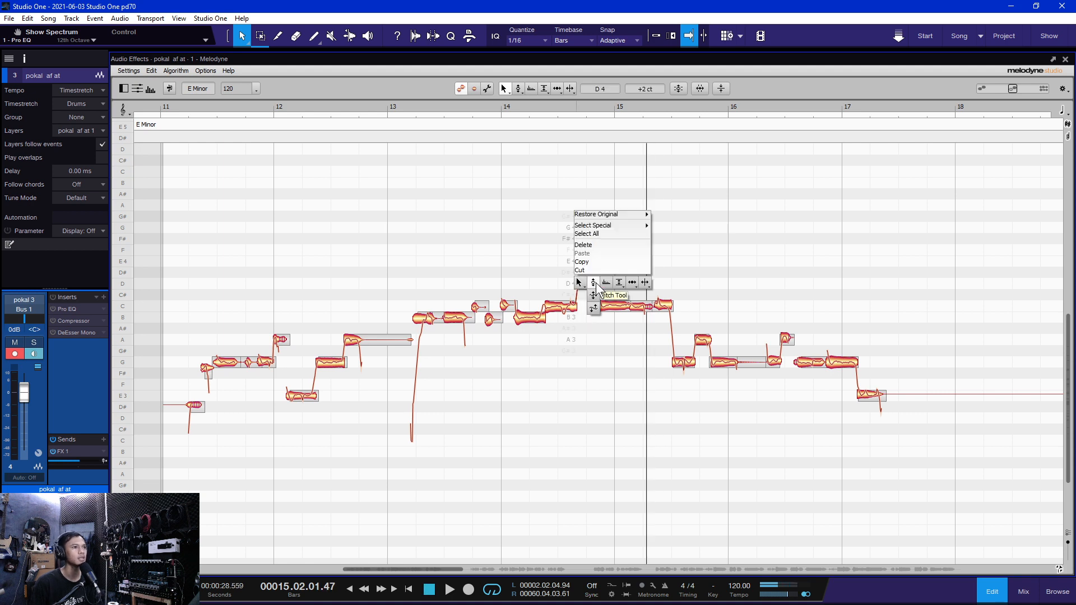
pyautogui.click(593, 286)
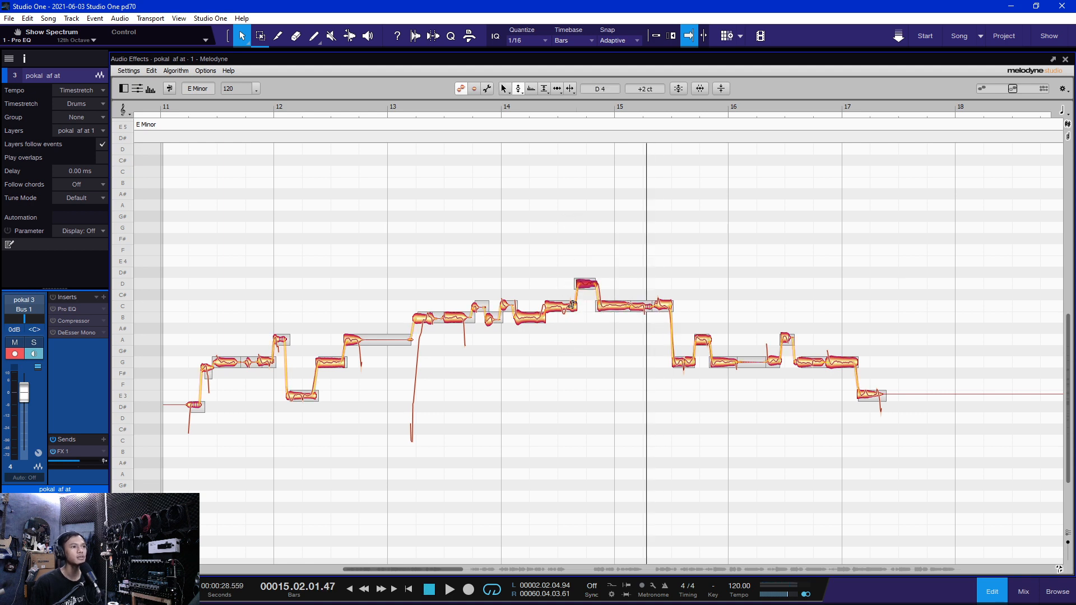
pyautogui.rightClick(587, 284)
pyautogui.click(587, 282)
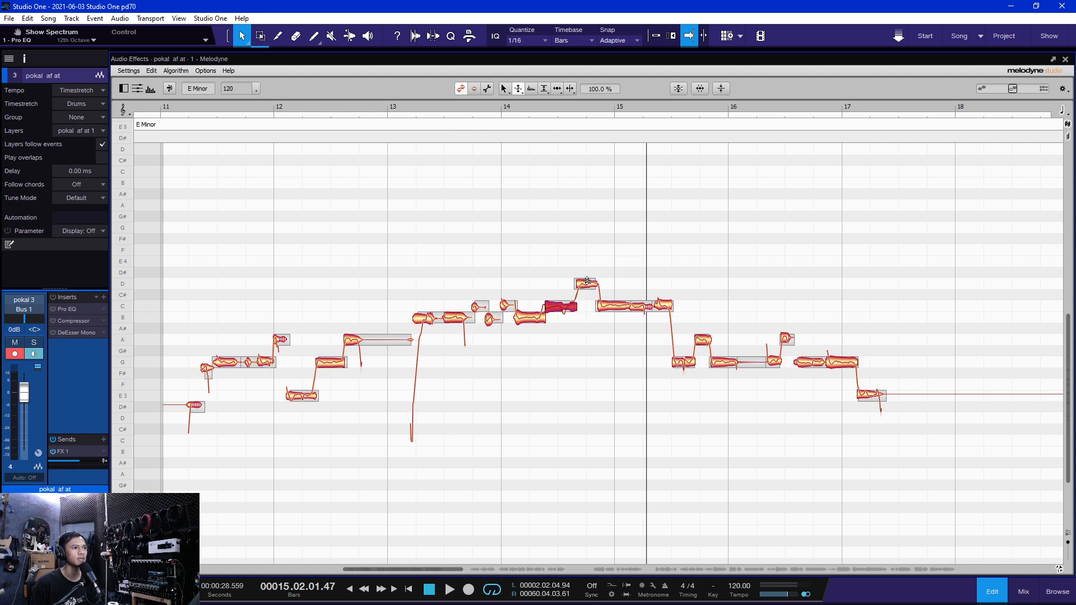
pyautogui.click(487, 109)
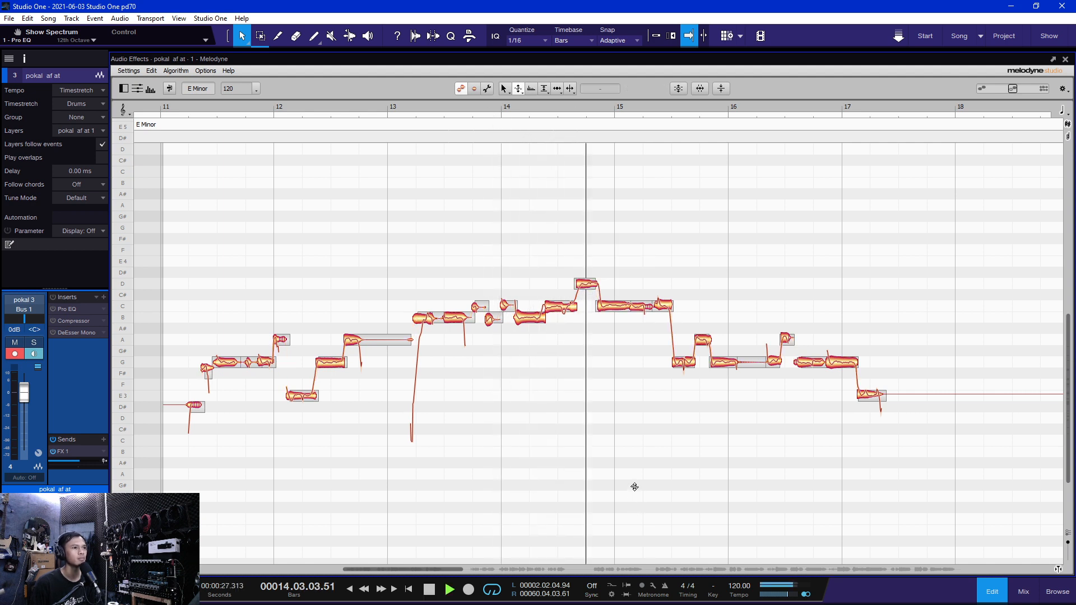
pyautogui.press('space')
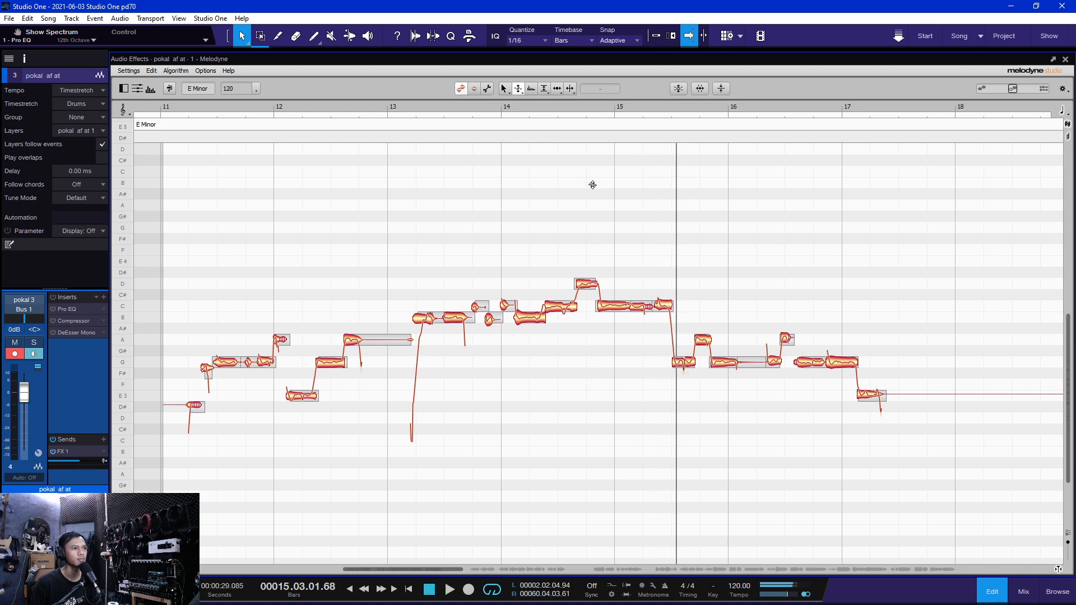
# Step: Switch back to the Pitch Tool and audition the vocal from bar 14 to bar 25
pyautogui.rightClick(592, 281)
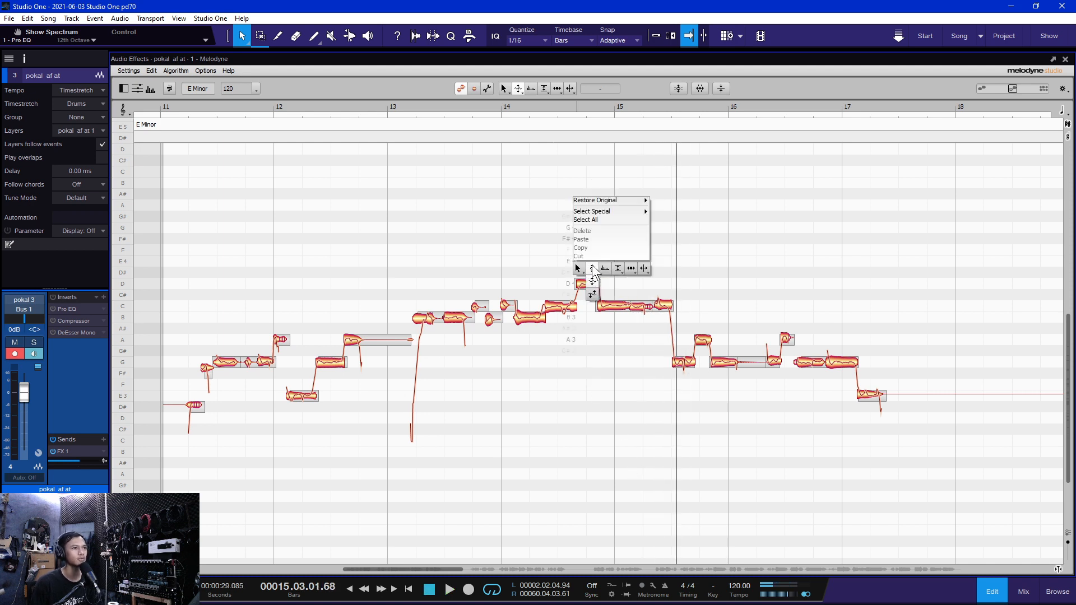
pyautogui.click(592, 269)
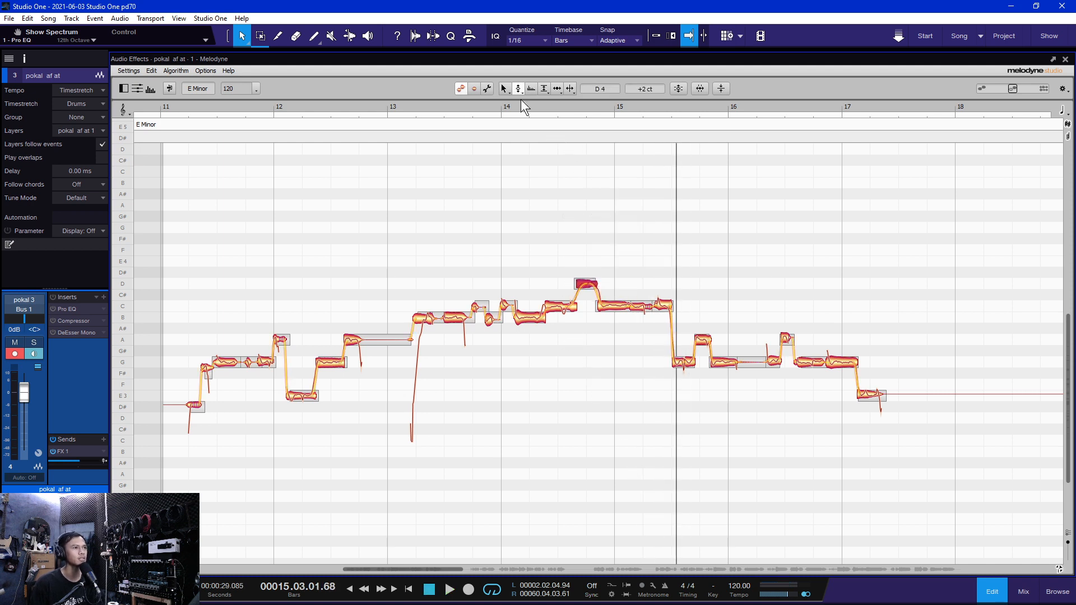
pyautogui.click(503, 104)
pyautogui.click(613, 459)
pyautogui.press('space')
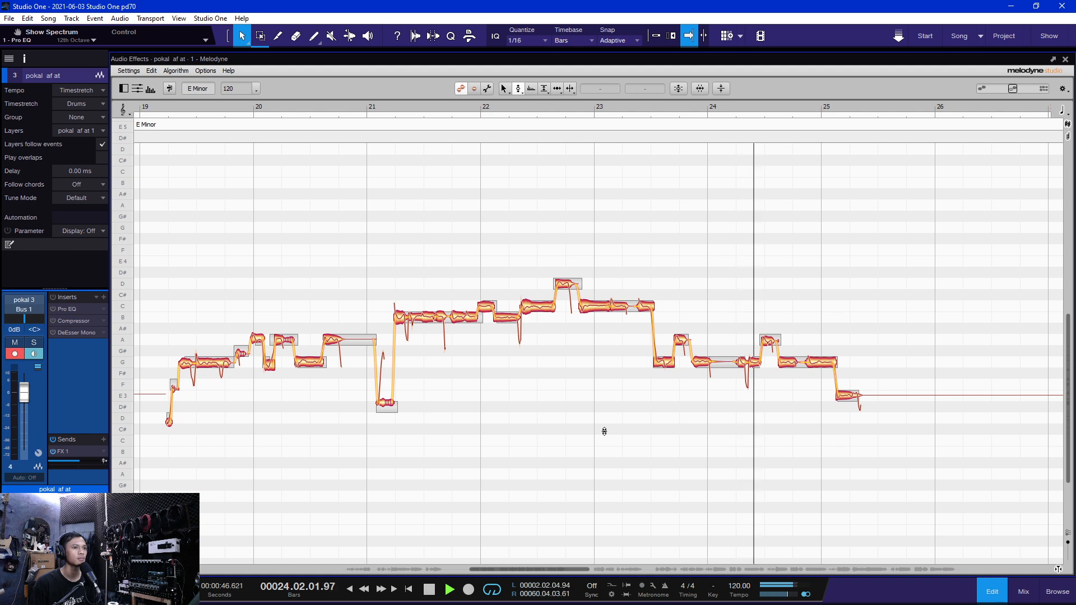
pyautogui.press('space')
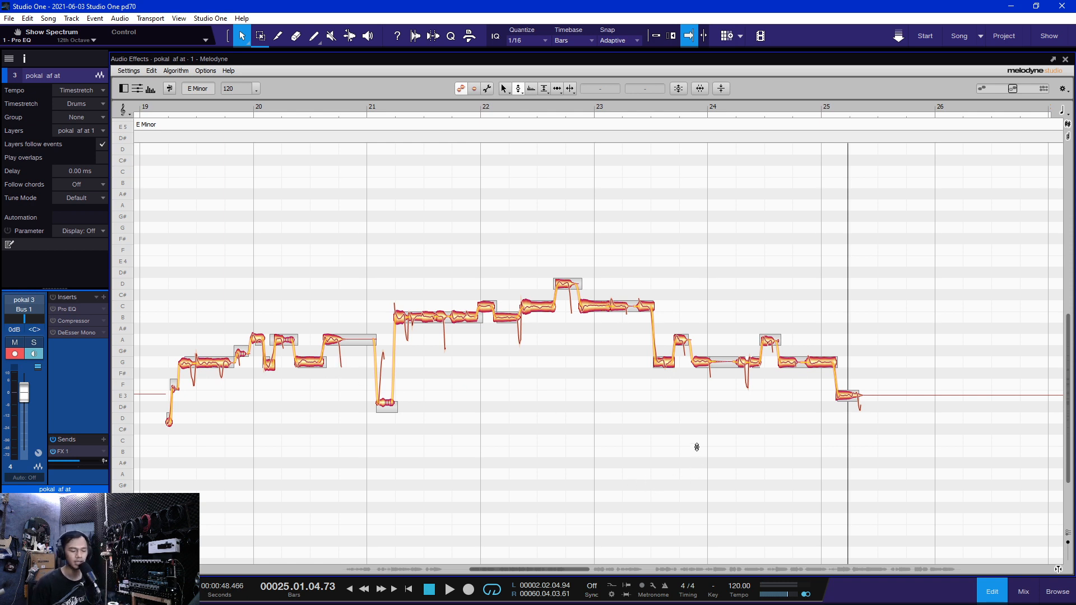
# Step: Play the vocal on into bar 27 and examine the opening D4 note of that phrase
pyautogui.press('space')
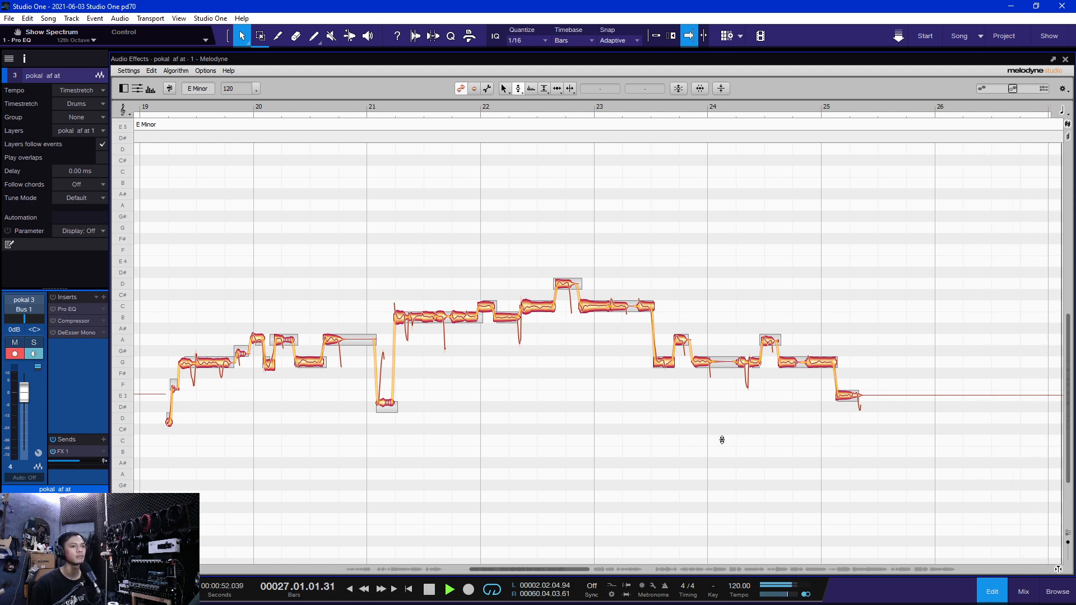
pyautogui.press('space')
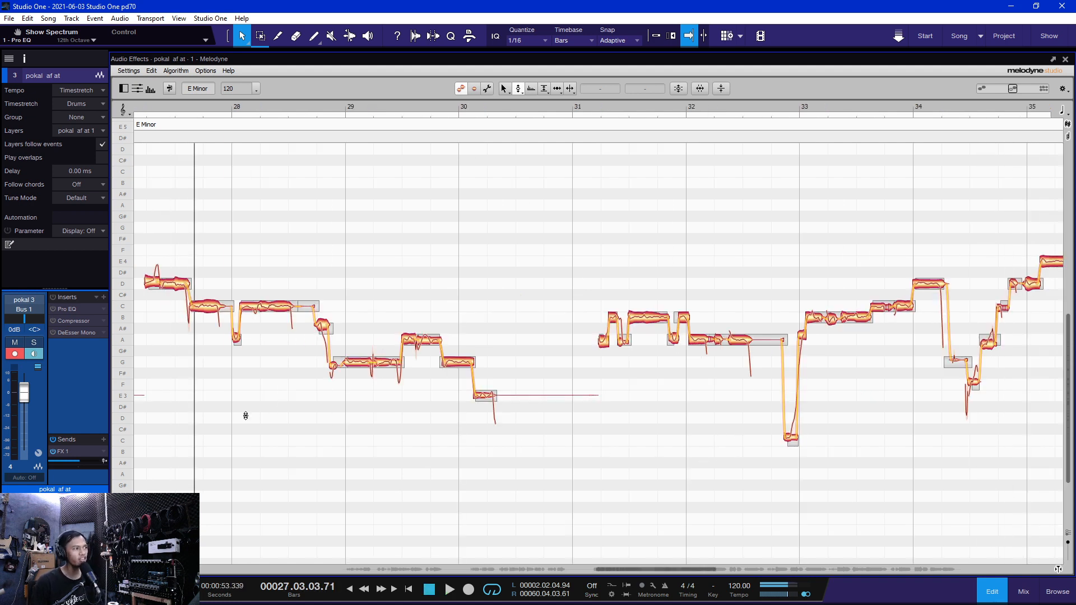
pyautogui.hscroll(-3, 245, 416)
pyautogui.hscroll(-3, 286, 337)
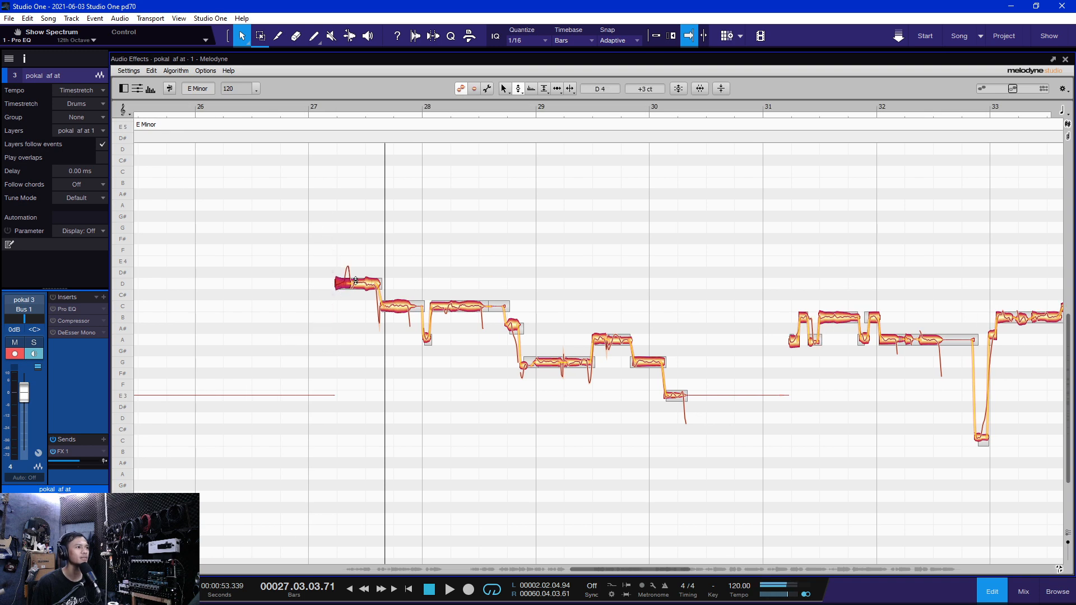
pyautogui.scroll(10, 339, 204)
pyautogui.scroll(-8, 470, 414)
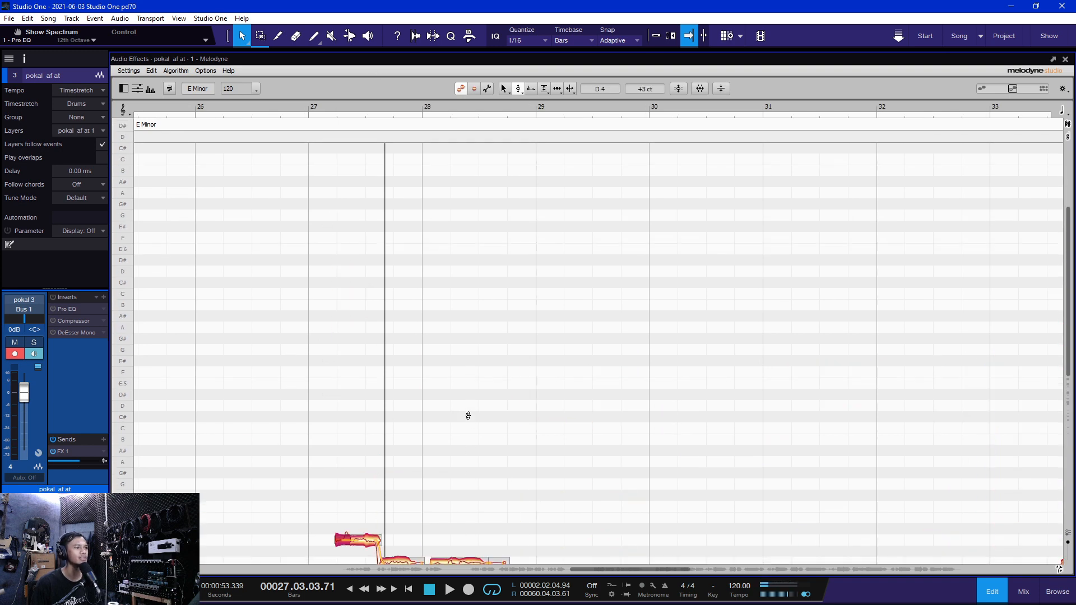
pyautogui.scroll(-5, 346, 358)
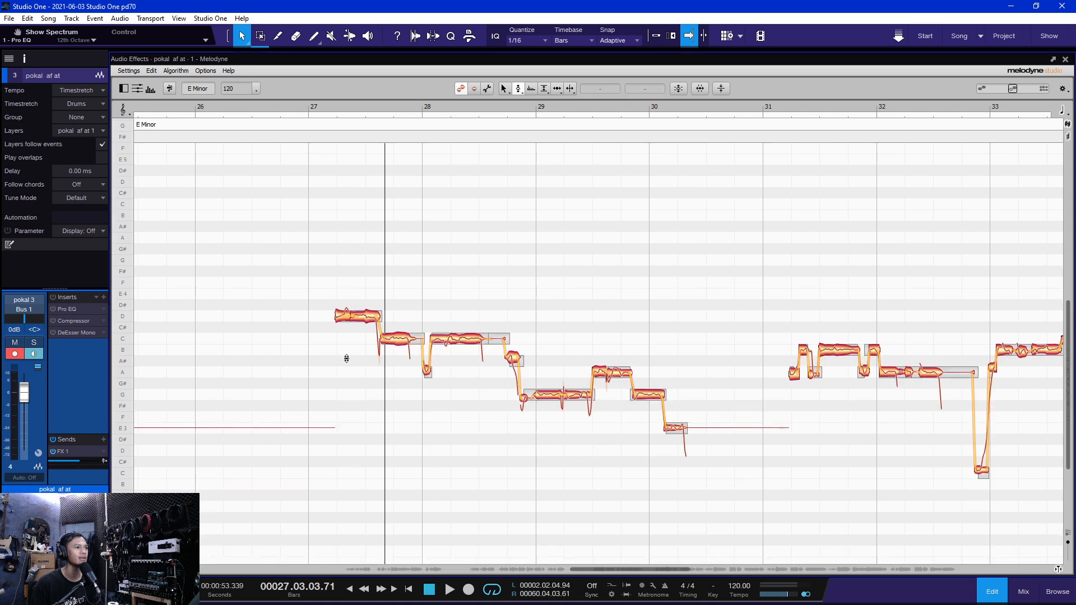
# Step: Replay the phrase from bar 27 into bar 28 several times to check its tuning
pyautogui.click(309, 106)
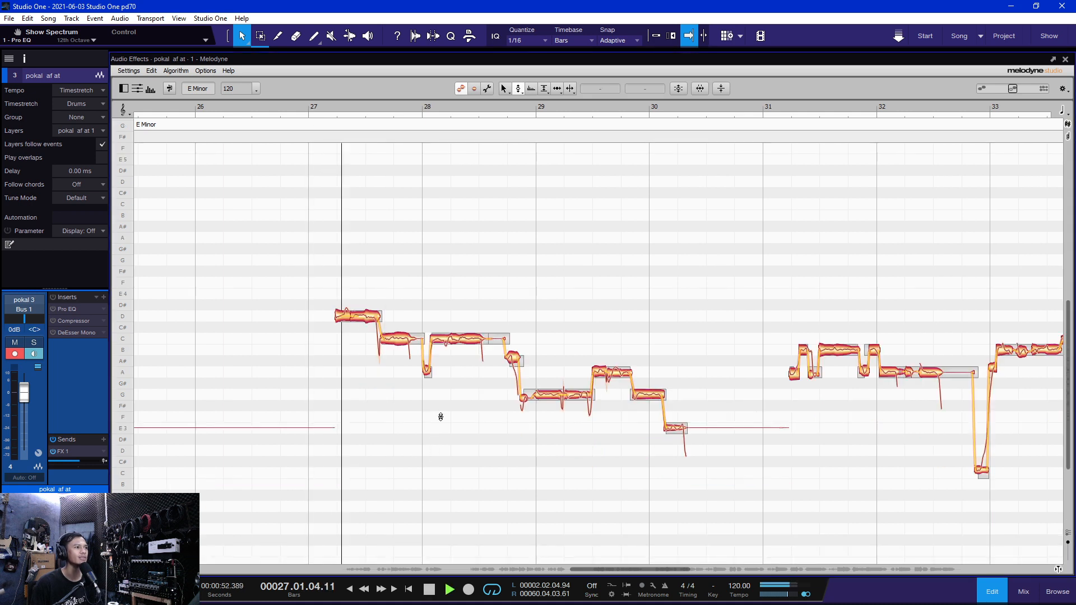
pyautogui.click(312, 110)
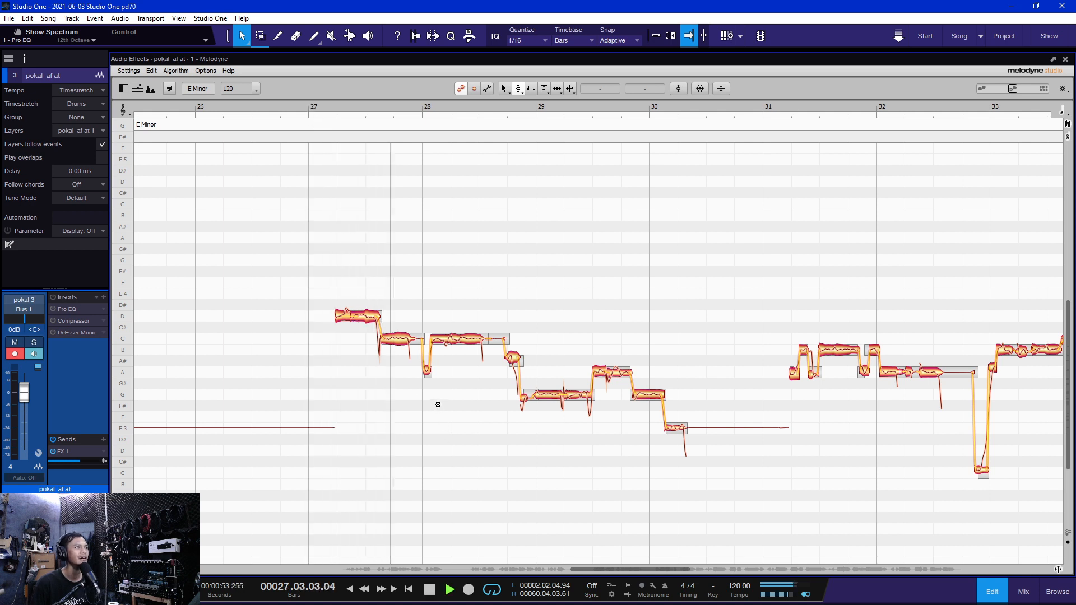
pyautogui.press('space')
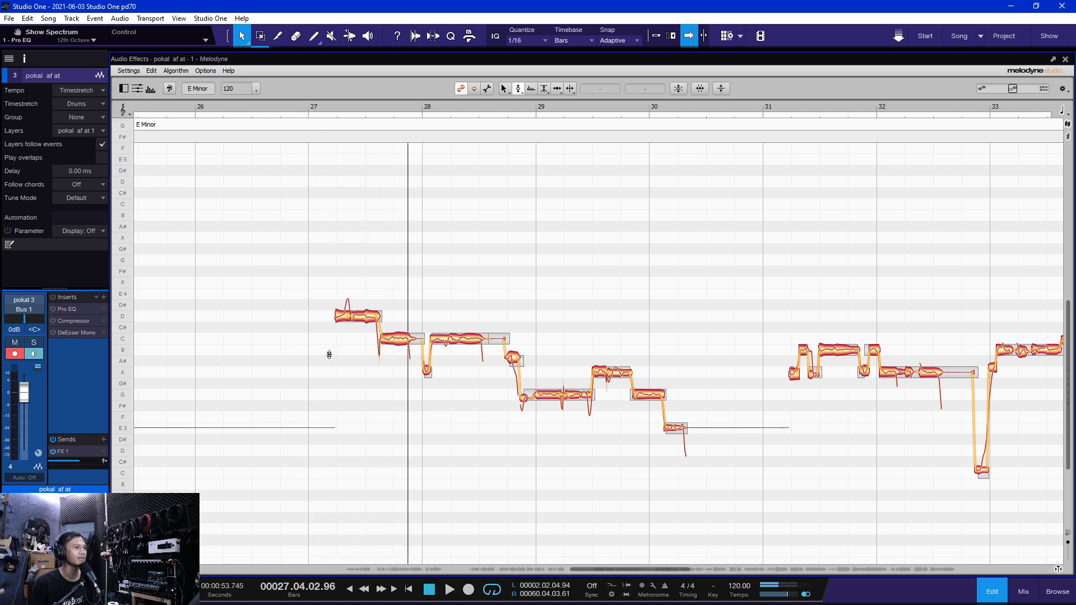
pyautogui.click(321, 106)
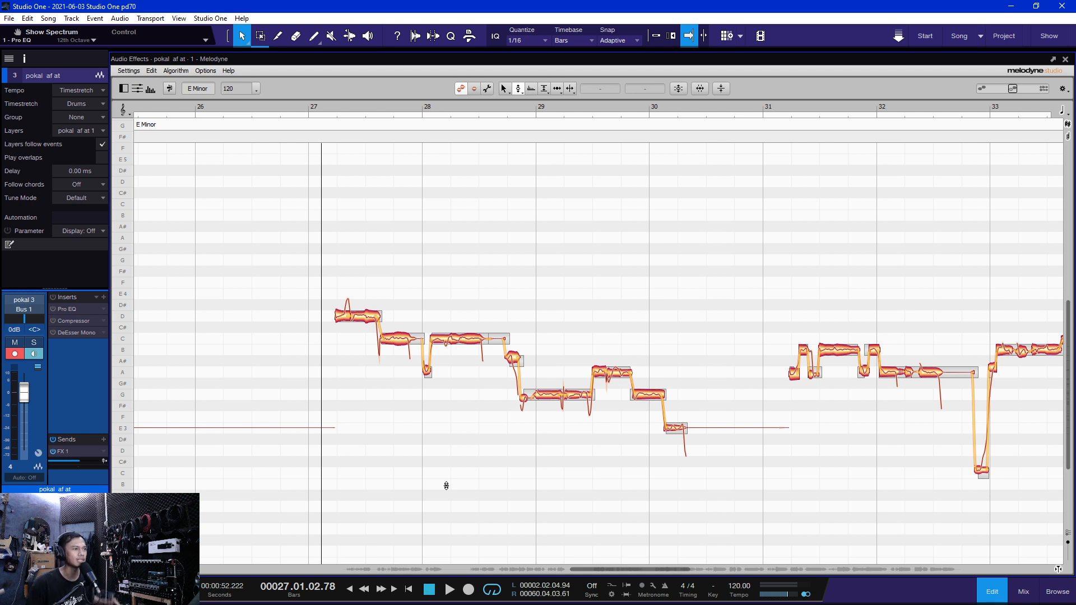
pyautogui.press('space')
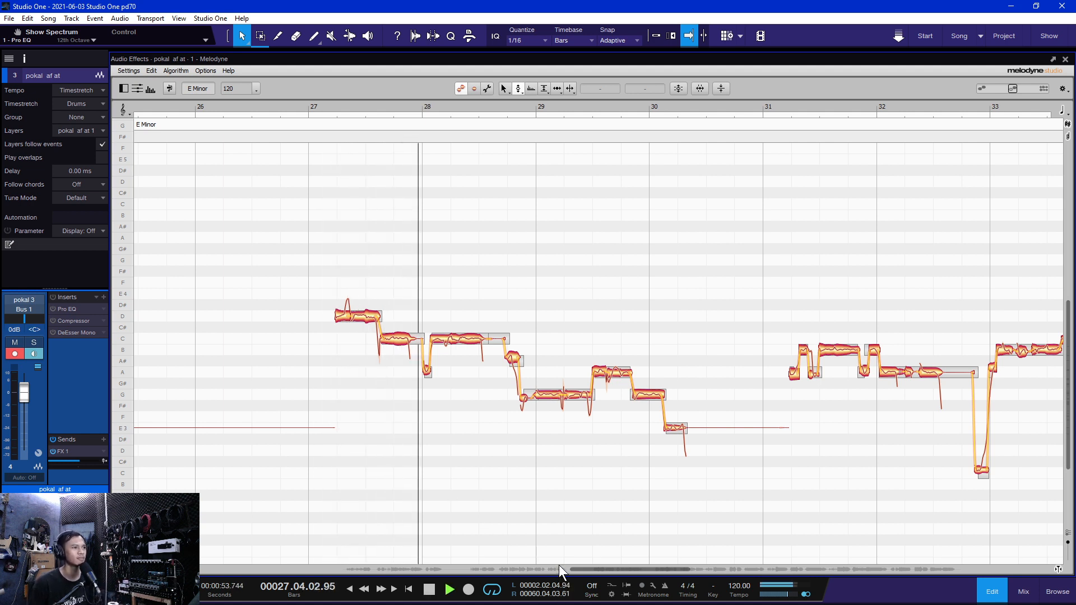
pyautogui.press('space')
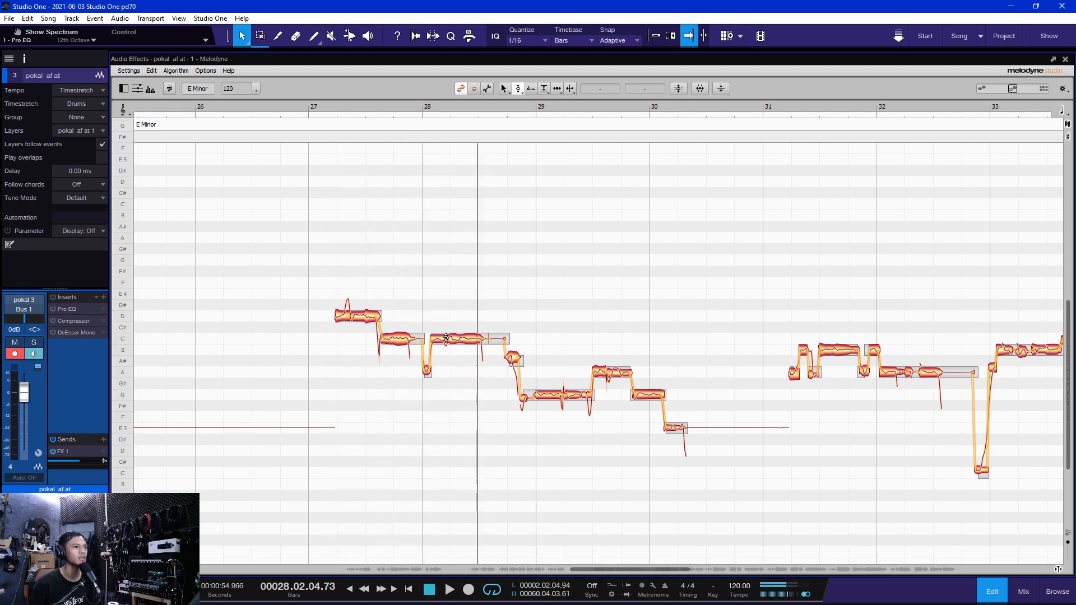
# Step: Separate the C4 note at the start of bar 28 and lower its first part to B3 with the Pitch Tool
pyautogui.rightClick(446, 338)
pyautogui.click(425, 331)
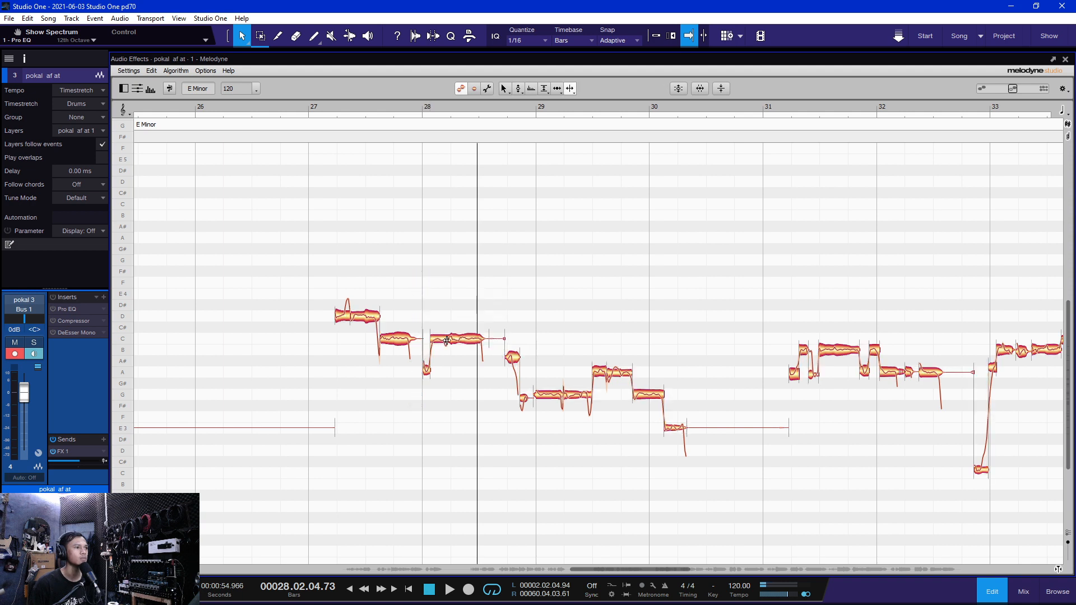
pyautogui.rightClick(445, 344)
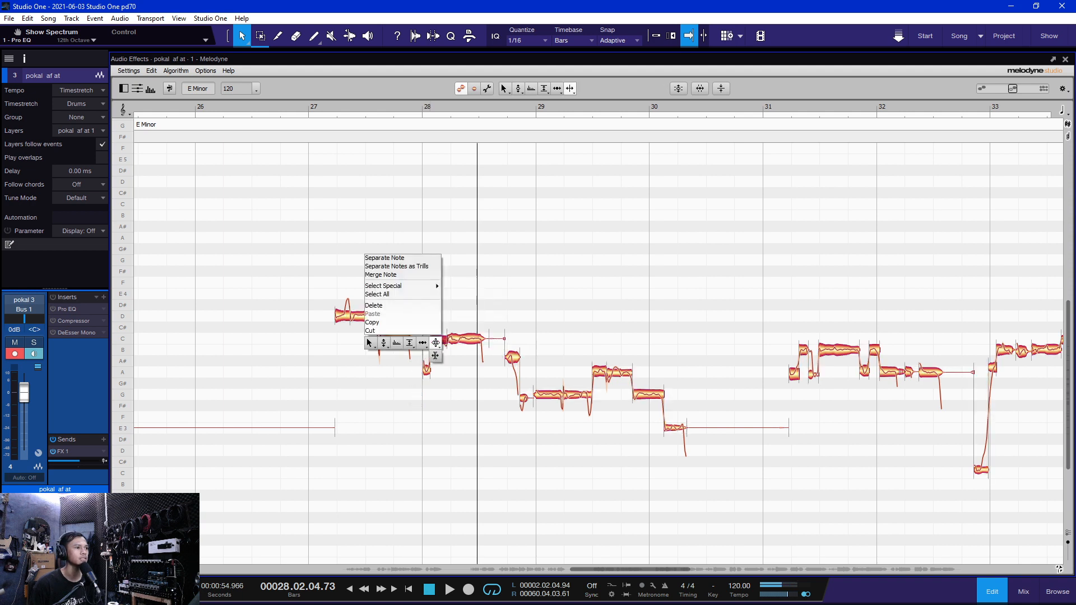
pyautogui.click(419, 345)
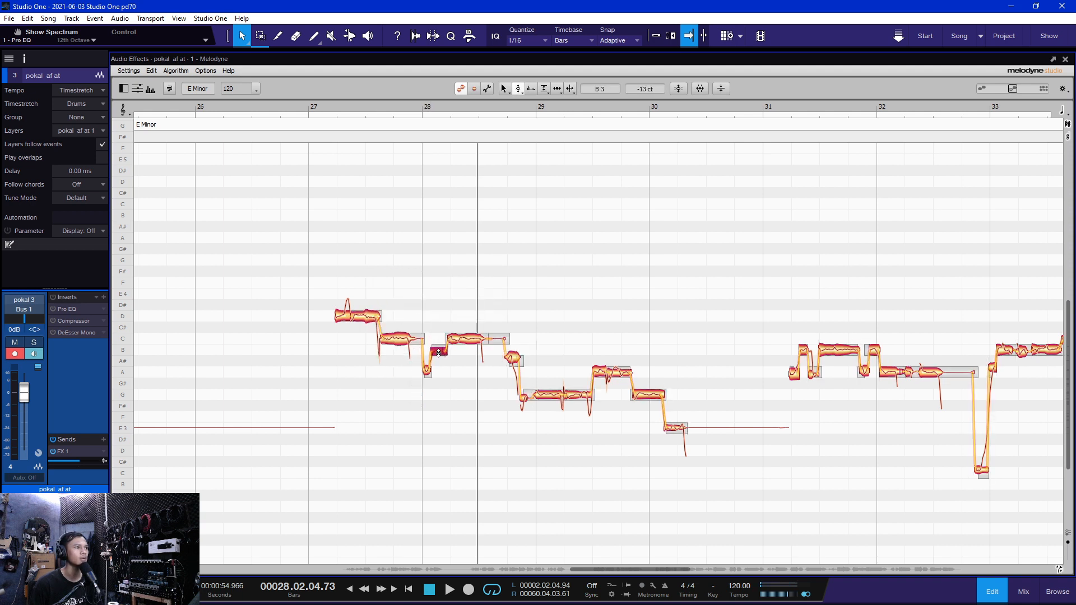
# Step: Audition the vocal from bar 27 to bar 31, then replay the phrase from bar 31 into bar 32
pyautogui.click(299, 106)
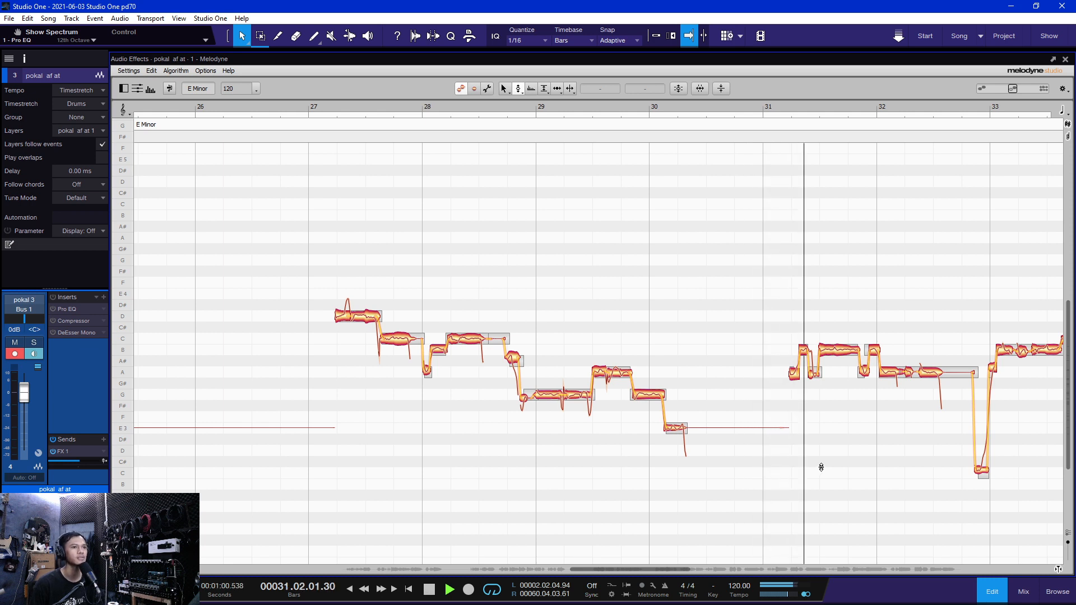
pyautogui.press('space')
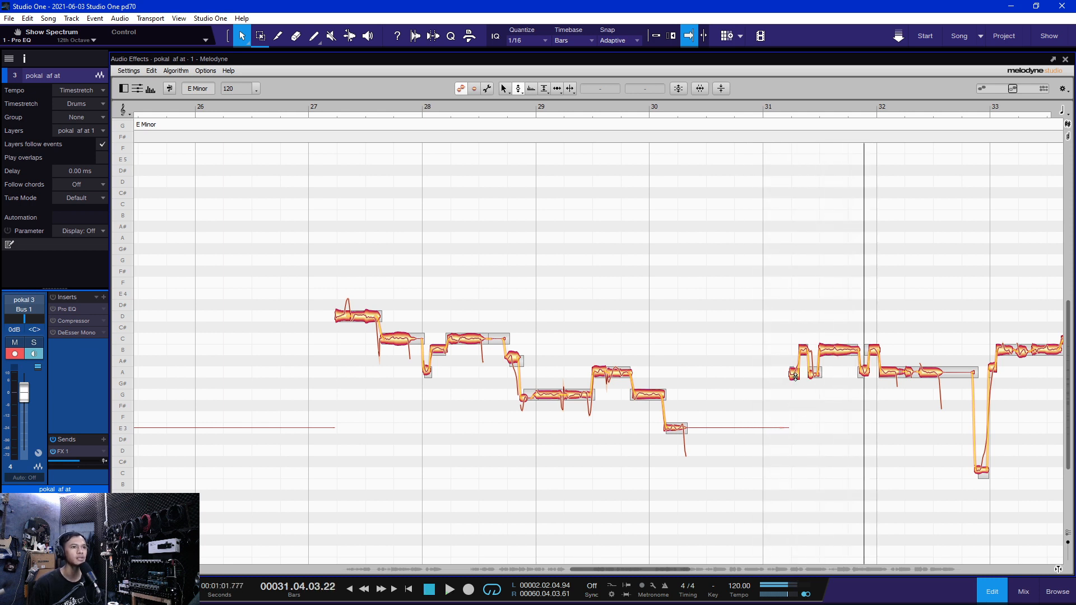
pyautogui.click(758, 115)
pyautogui.click(837, 487)
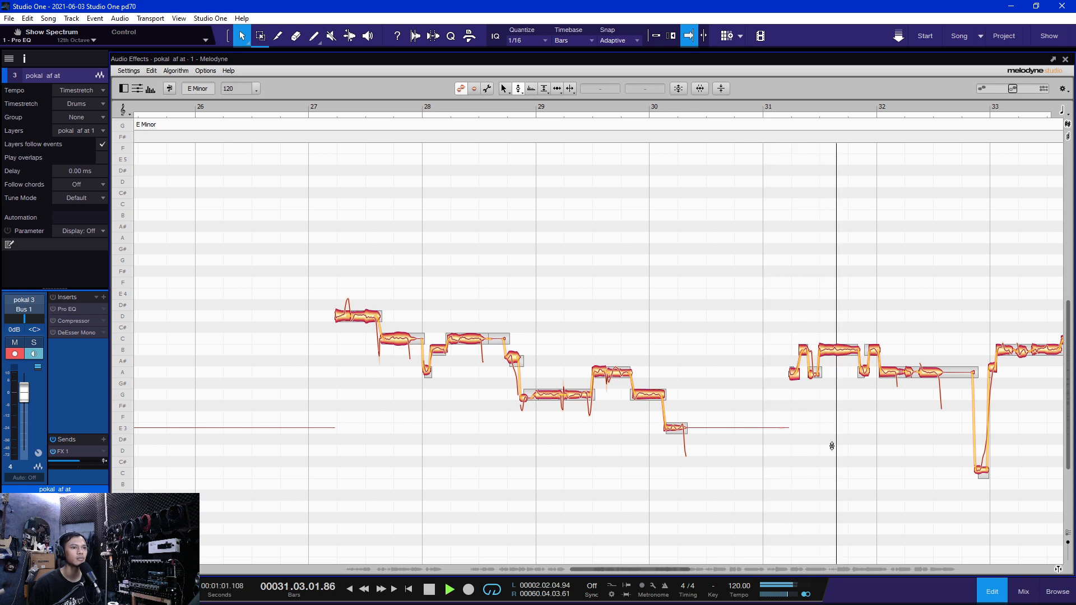
pyautogui.press('space')
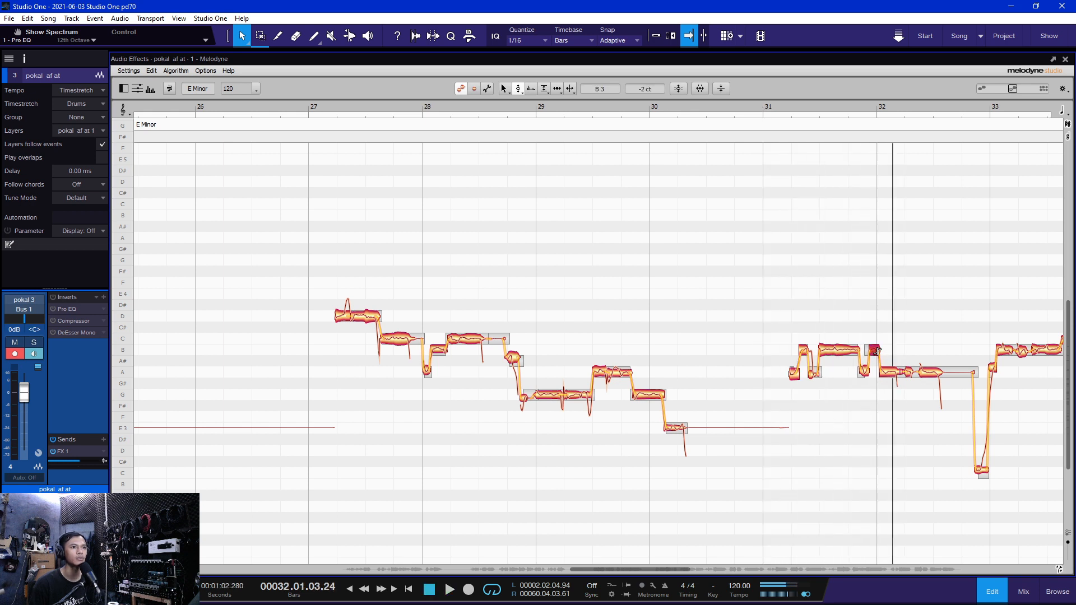
# Step: Replay the vocal around bar 32 and raise the long A3 note at the start of that bar to A#3
pyautogui.hscroll(5, 894, 394)
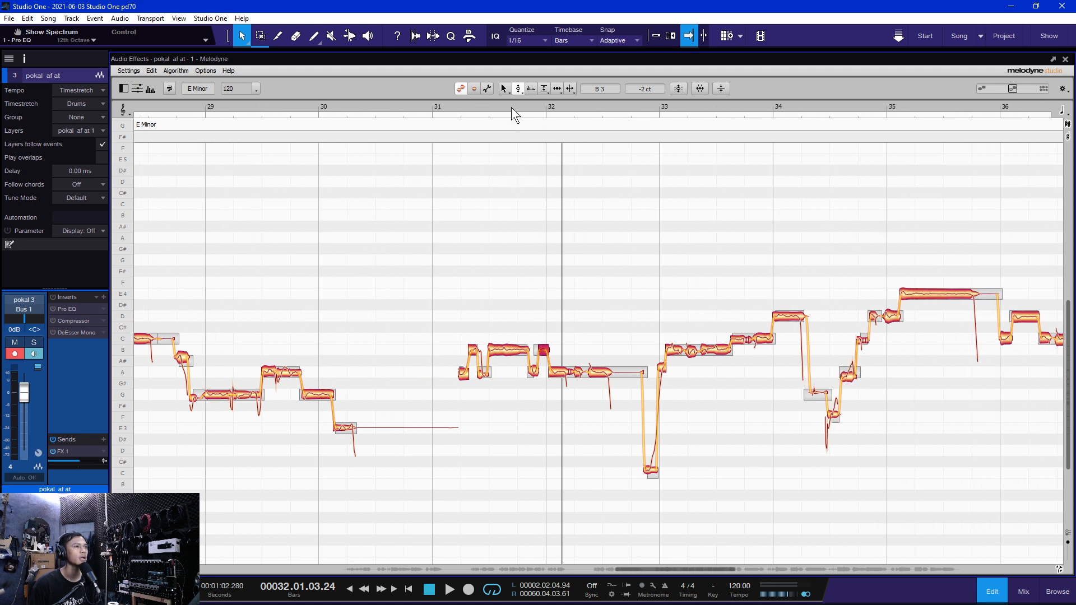
pyautogui.click(496, 103)
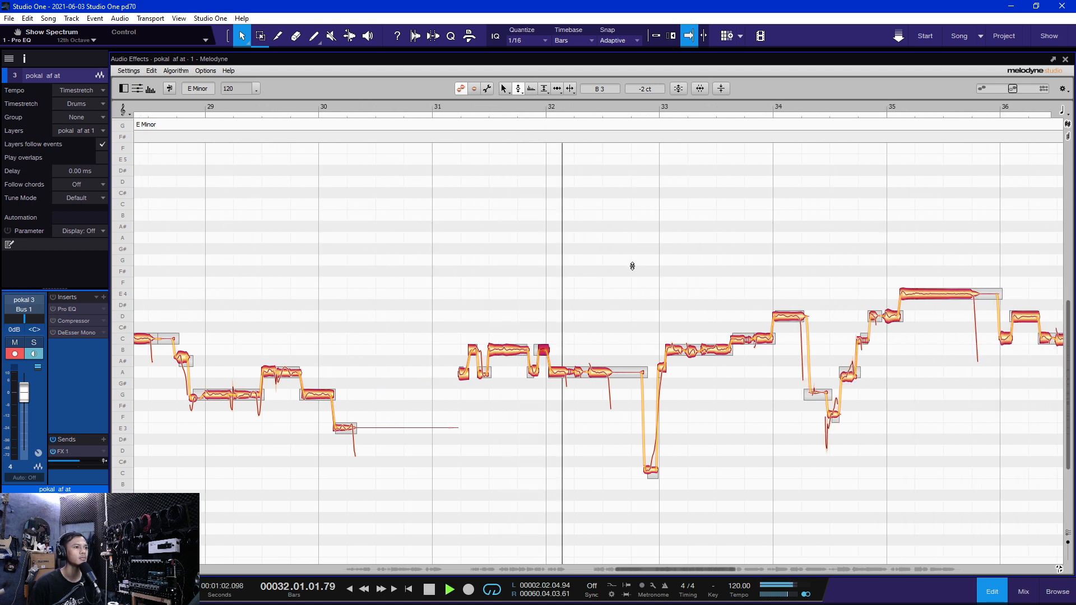
pyautogui.press('space')
pyautogui.moveTo(601, 410); pyautogui.dragTo(548, 333)
pyautogui.moveTo(560, 375); pyautogui.dragTo(564, 364)
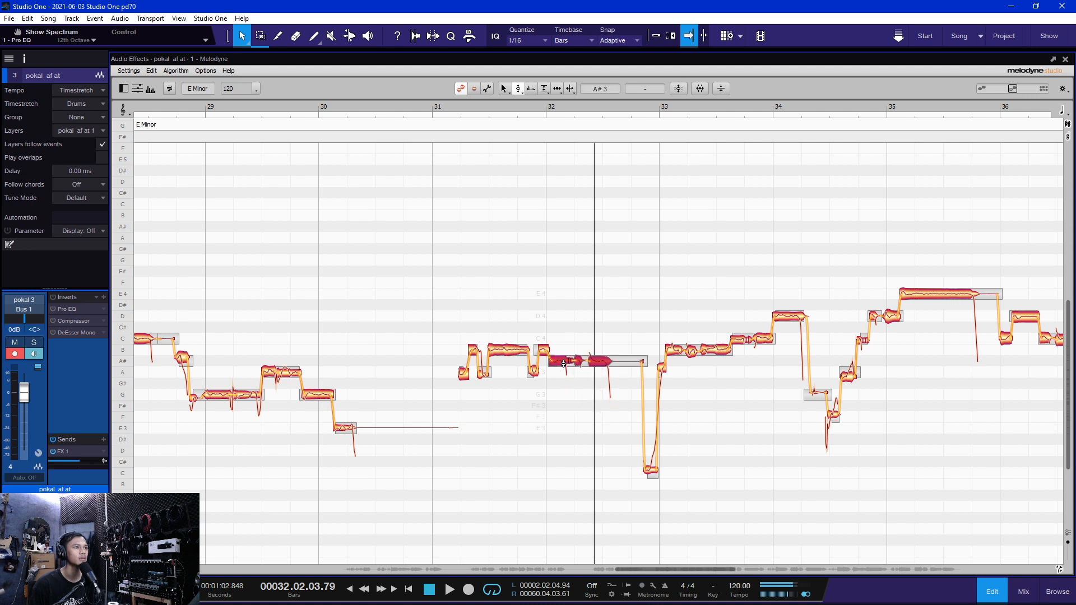
pyautogui.click(564, 425)
# Step: Replay the phrase from bar 31 to check the raised note and play the vocal on to bar 39
pyautogui.click(433, 109)
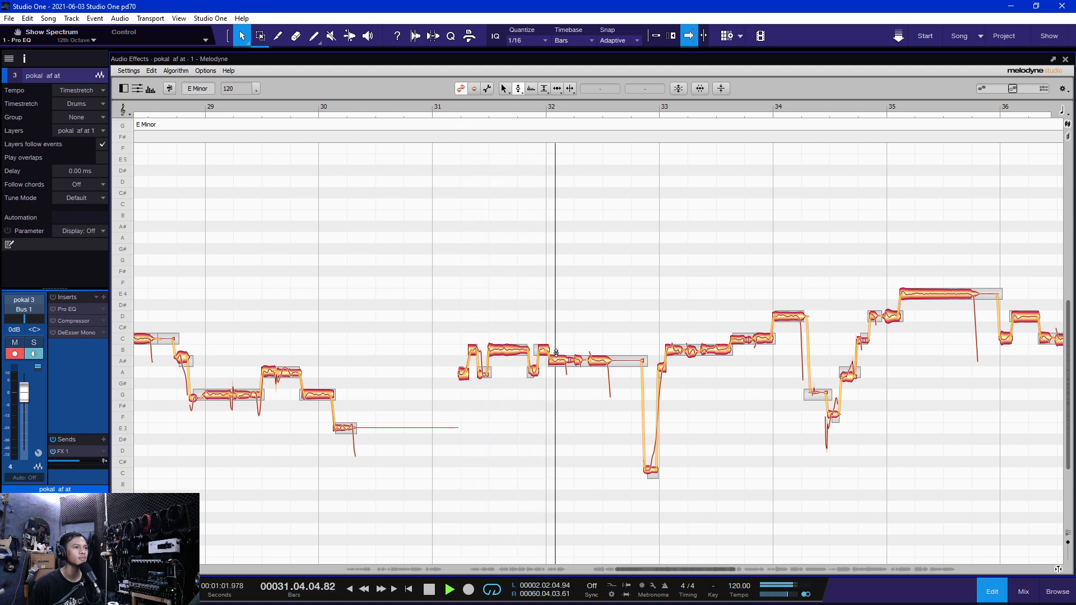
pyautogui.press('space')
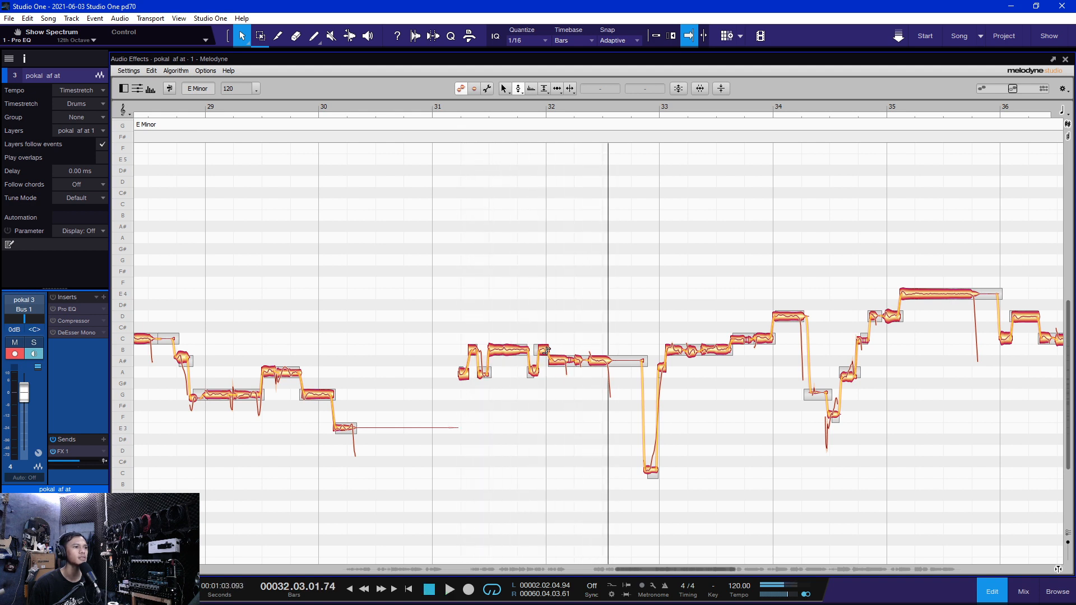
pyautogui.click(422, 102)
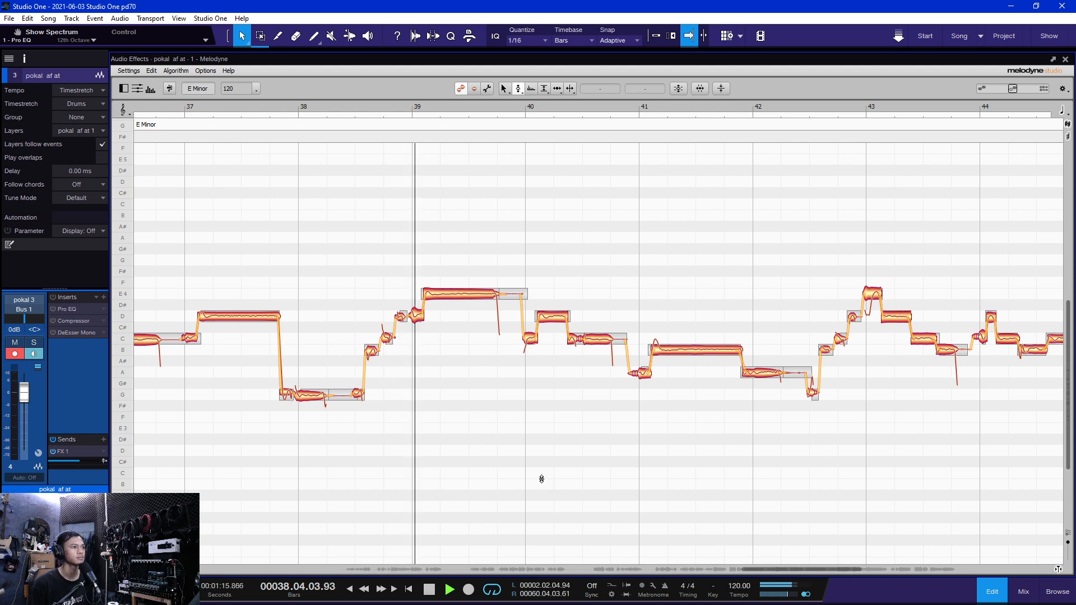
pyautogui.press('space')
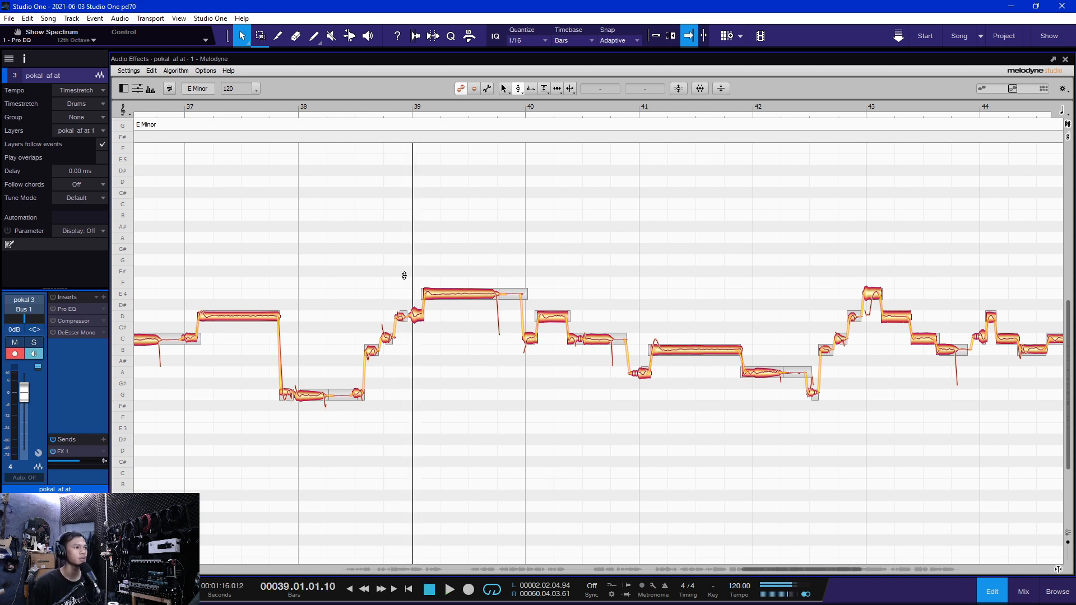
# Step: Replay the vocal through bar 38 and lower the short B3 note in the second half of that bar to A3
pyautogui.click(315, 106)
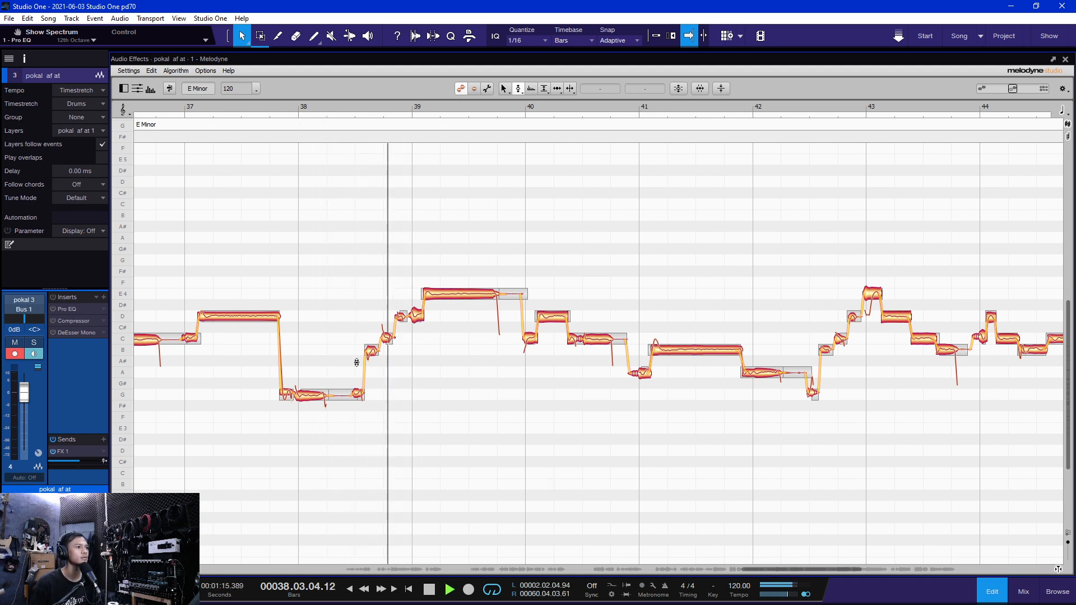
pyautogui.press('space')
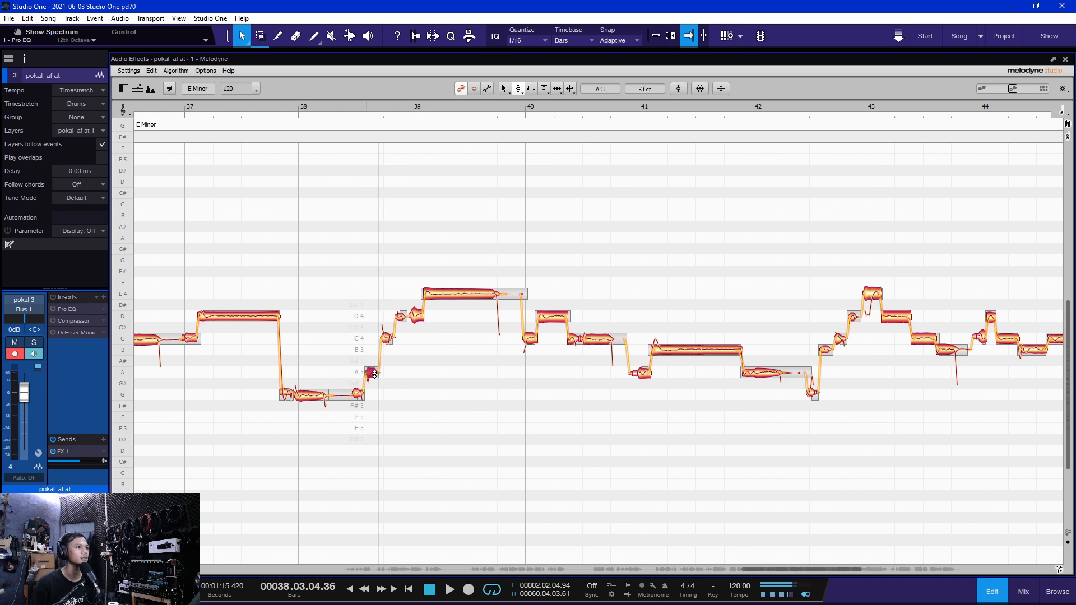
pyautogui.click(288, 110)
pyautogui.click(457, 436)
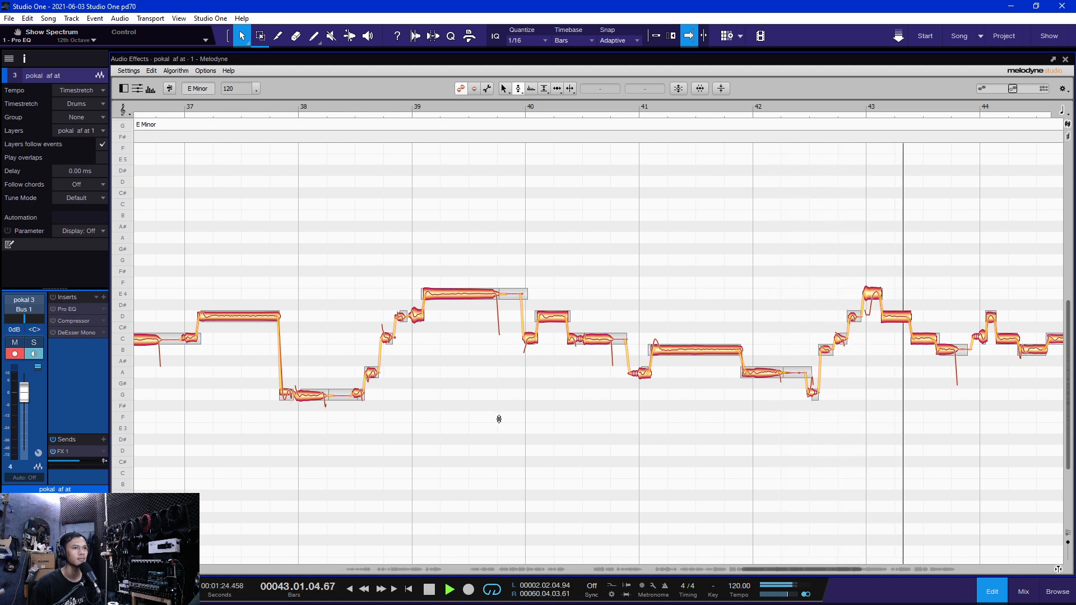
# Step: Replay the rising notes from bar 42 into bar 43 and play the vocal on into bar 49
pyautogui.press('space')
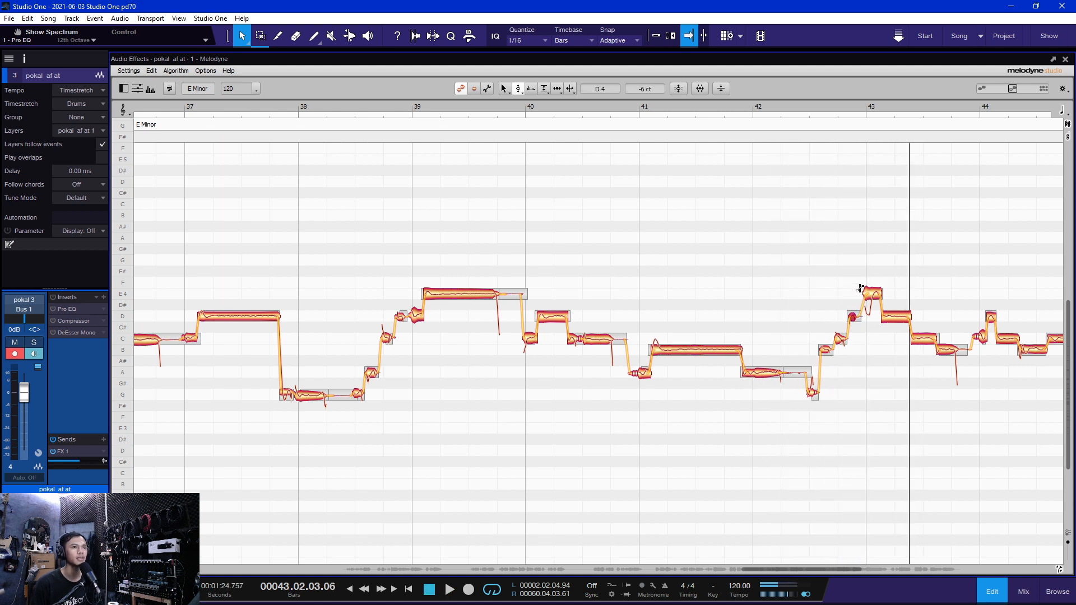
pyautogui.click(795, 102)
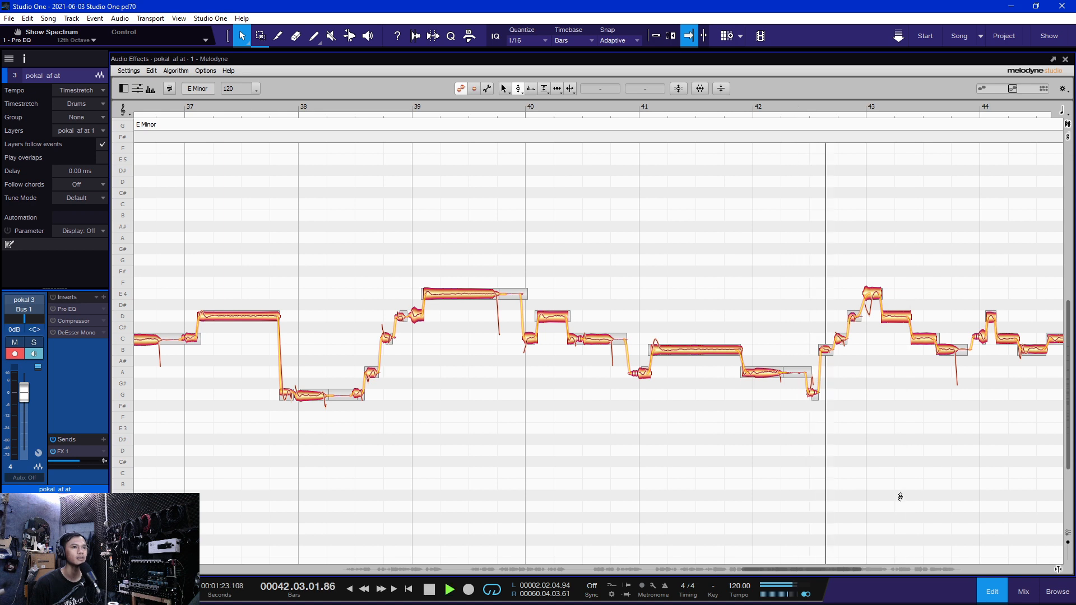
pyautogui.press('space')
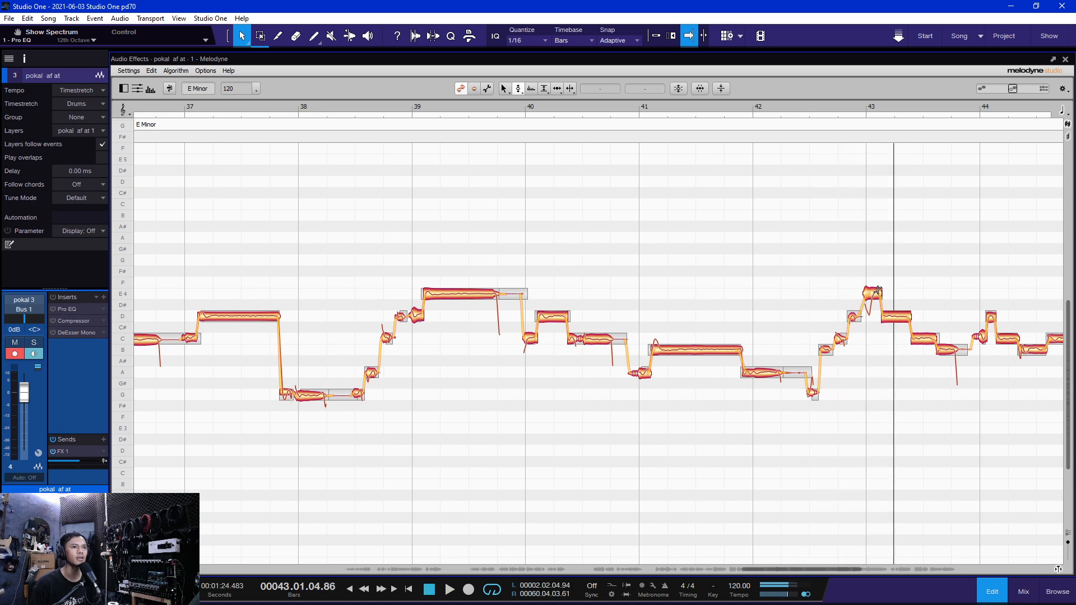
pyautogui.click(761, 113)
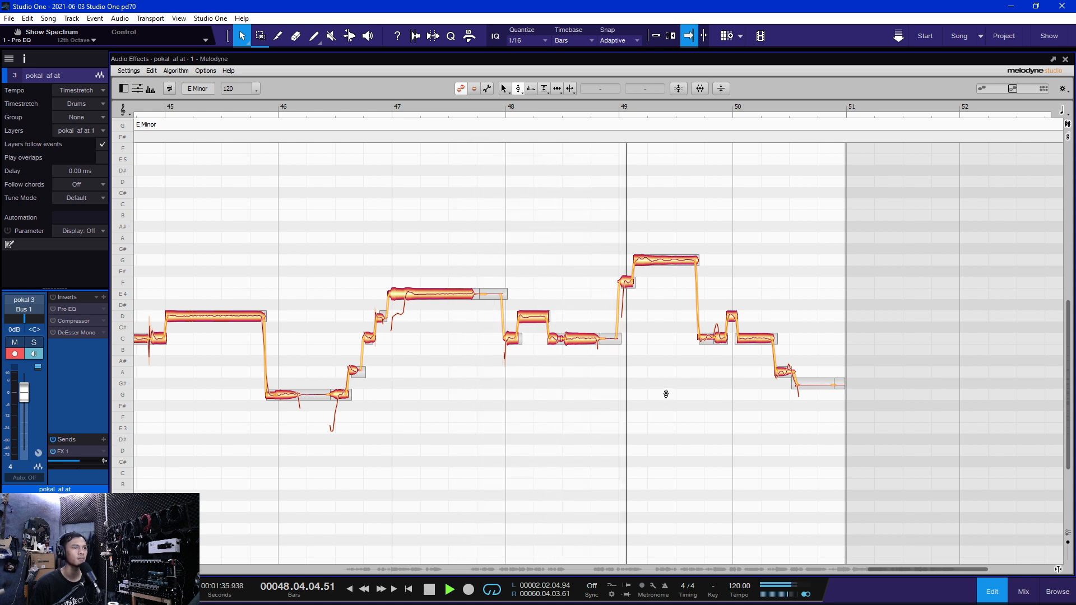
pyautogui.press('space')
# Step: Set the pitch modulation of the long G4 note in bar 49 to 65% and return to the Pitch Tool
pyautogui.rightClick(661, 260)
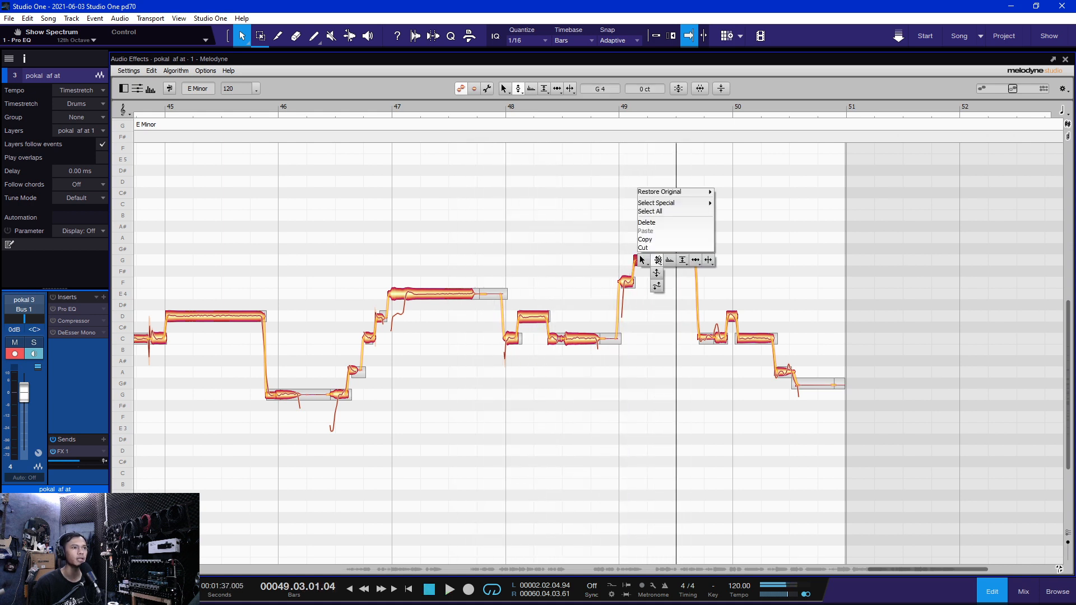
pyautogui.click(654, 275)
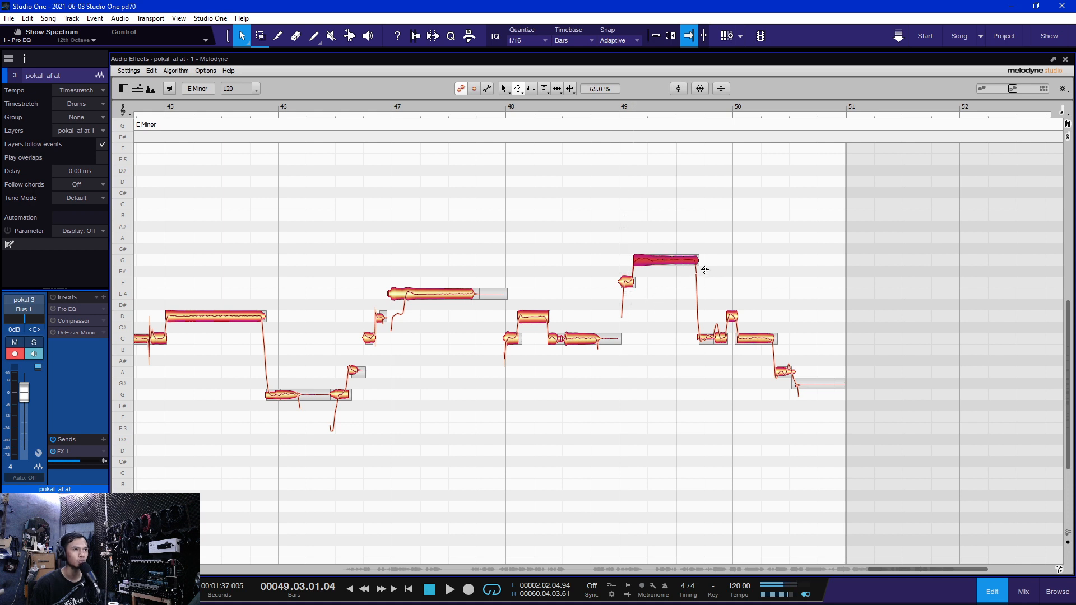
pyautogui.rightClick(659, 264)
pyautogui.click(653, 252)
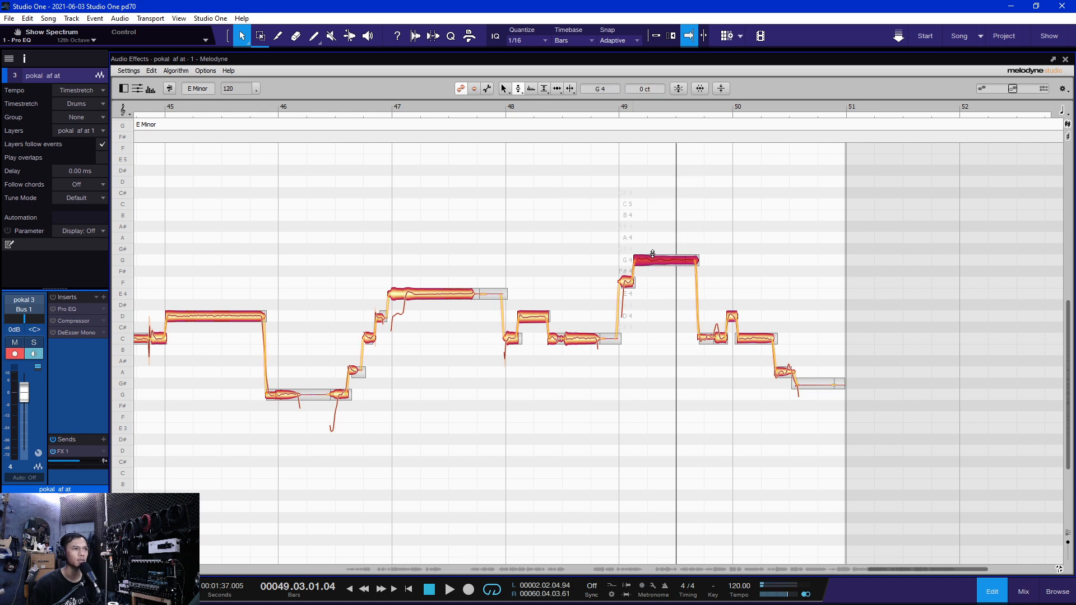
# Step: Inspect the F4 and G4 notes in bar 49 and audition the phrase from bar 48 into bar 50
pyautogui.click(630, 280)
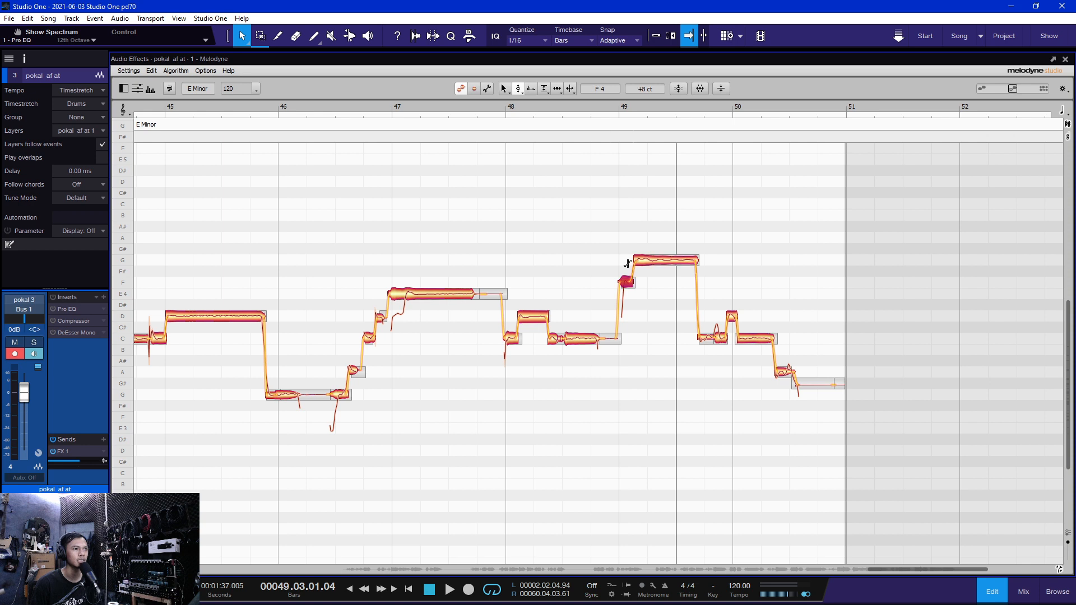
pyautogui.click(693, 260)
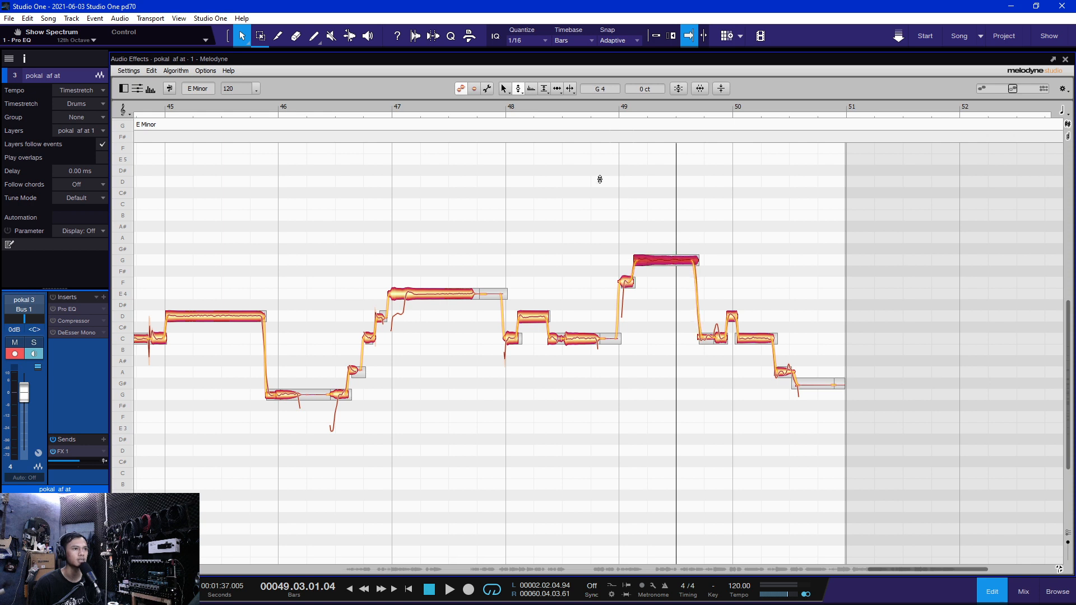
pyautogui.click(524, 105)
pyautogui.click(695, 482)
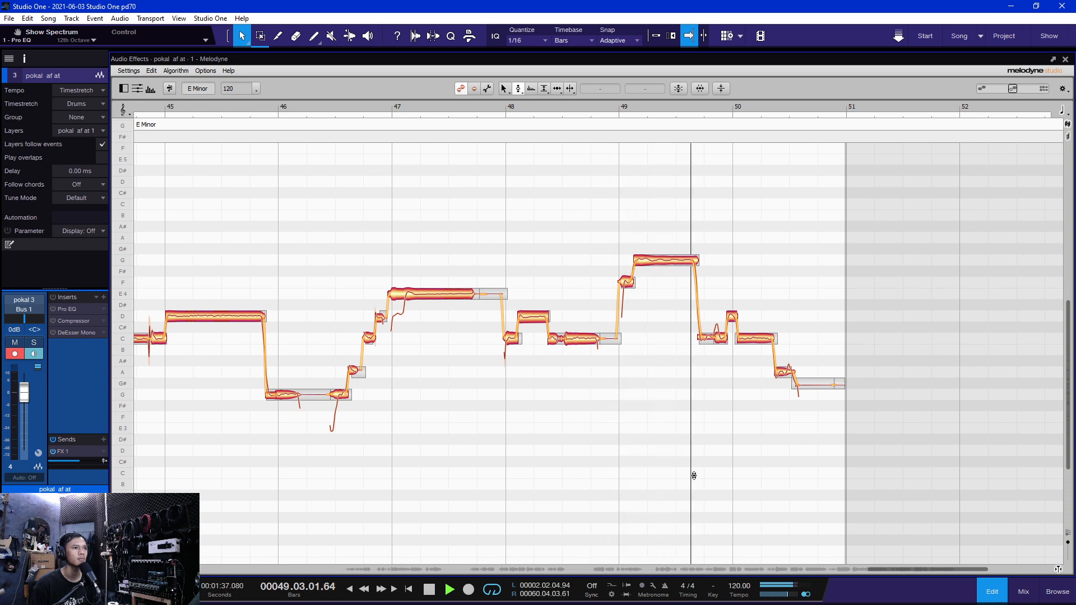
pyautogui.press('space')
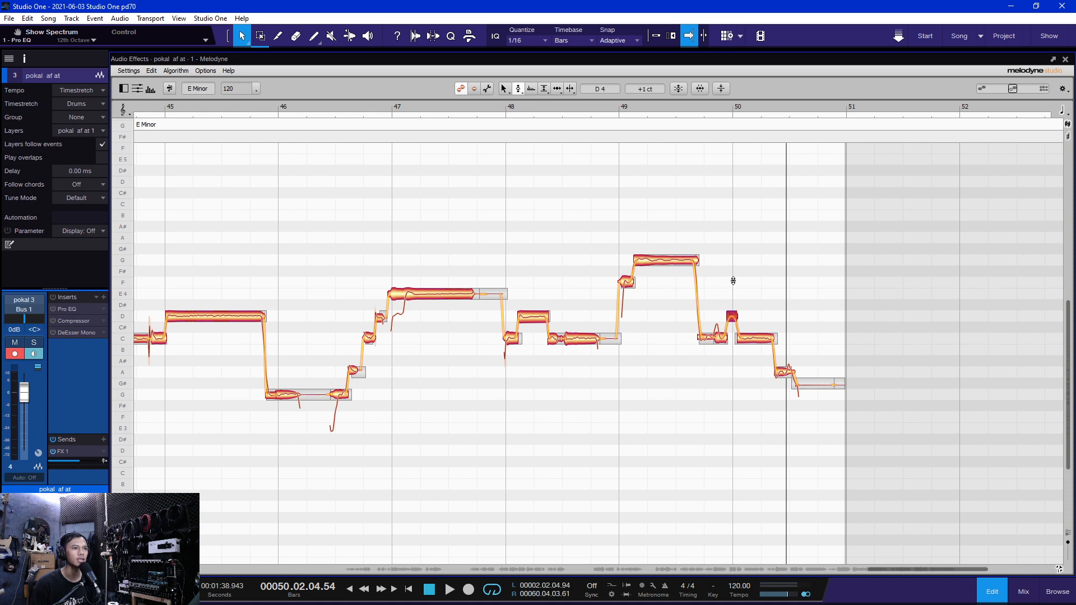
# Step: Replay the closing phrase from bar 49 through bar 50 to check its tuning
pyautogui.click(658, 102)
pyautogui.click(730, 417)
pyautogui.press('space')
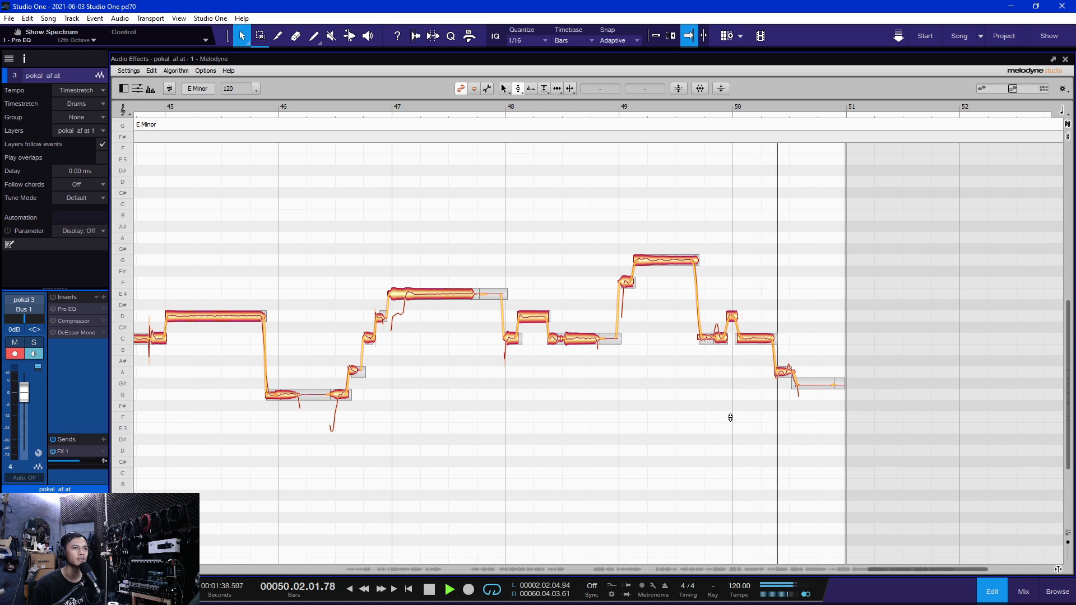
pyautogui.press('space')
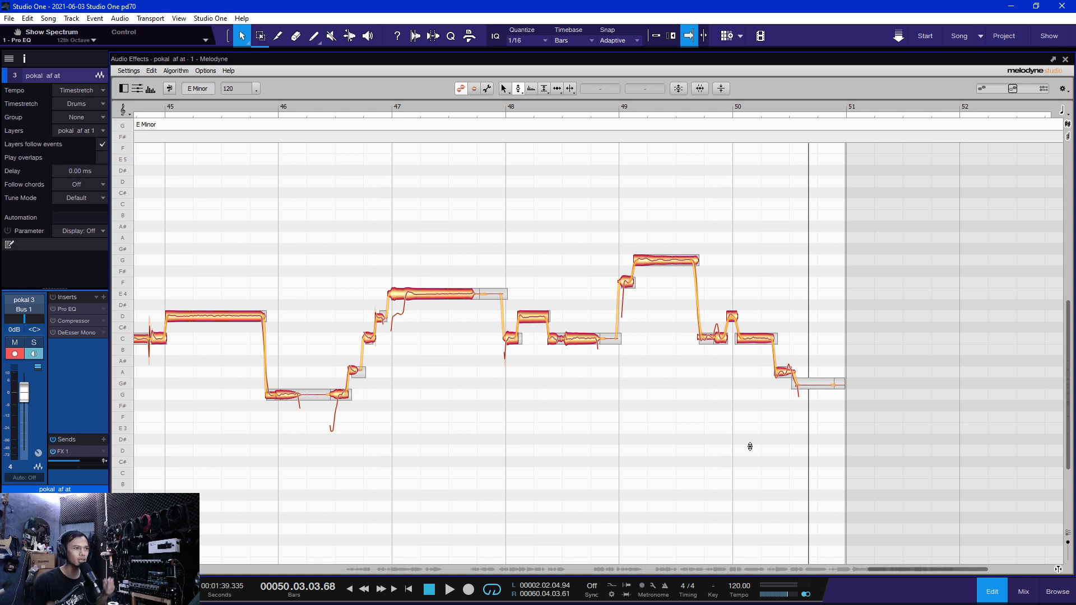
# Step: Close the Melodyne editor, return to the song start and view the whole arrangement
pyautogui.click(1065, 59)
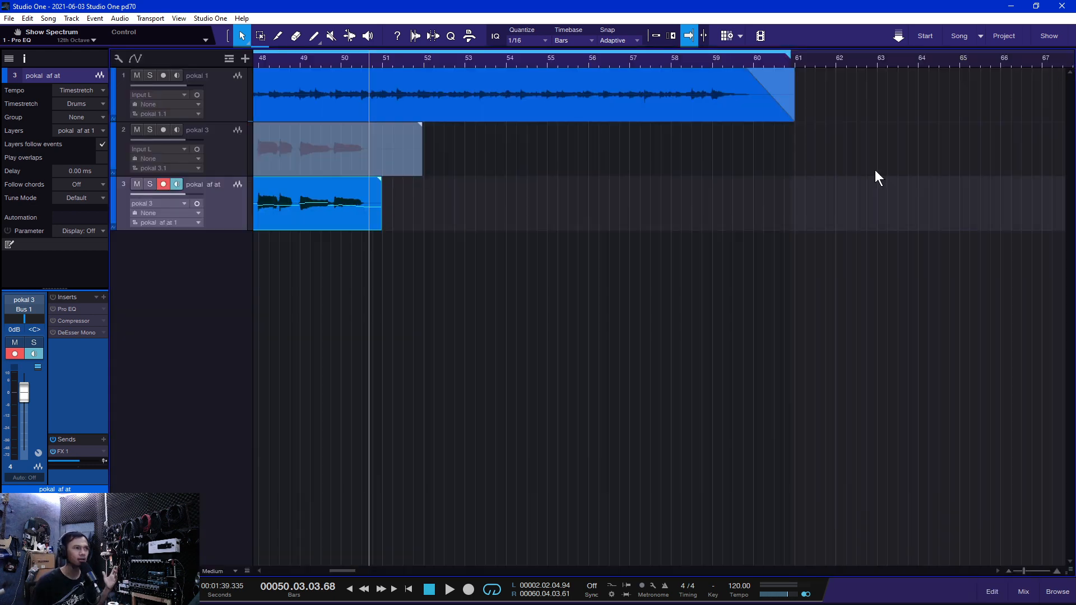
pyautogui.press('Home')
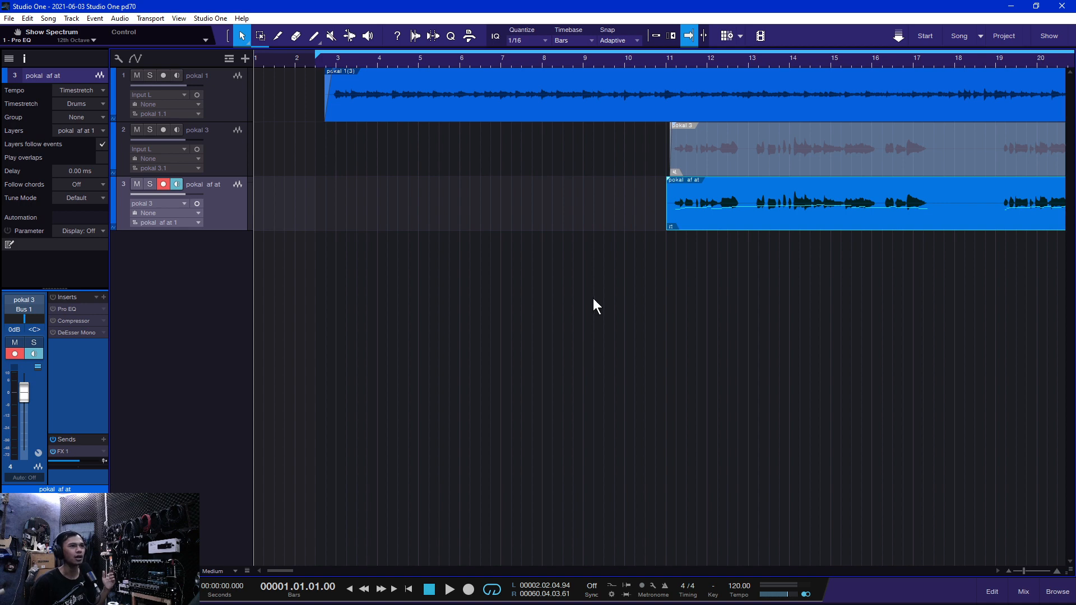
pyautogui.scroll(-6, 669, 48)
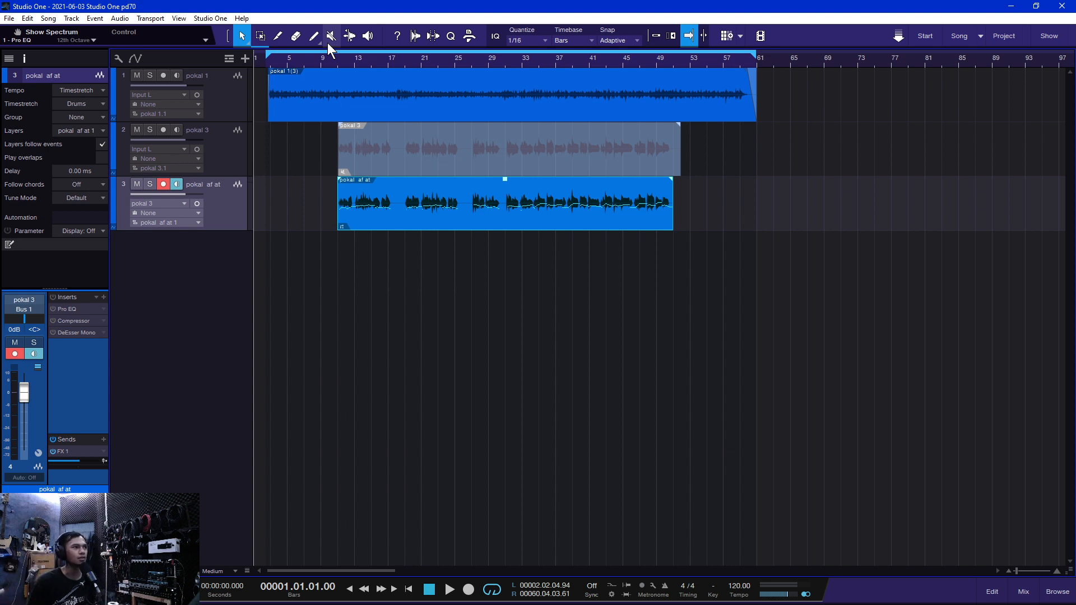
# Step: Play the song from just before the vocal at bar 10 into bar 20, disarming recording on the pokal af at track
pyautogui.click(334, 57)
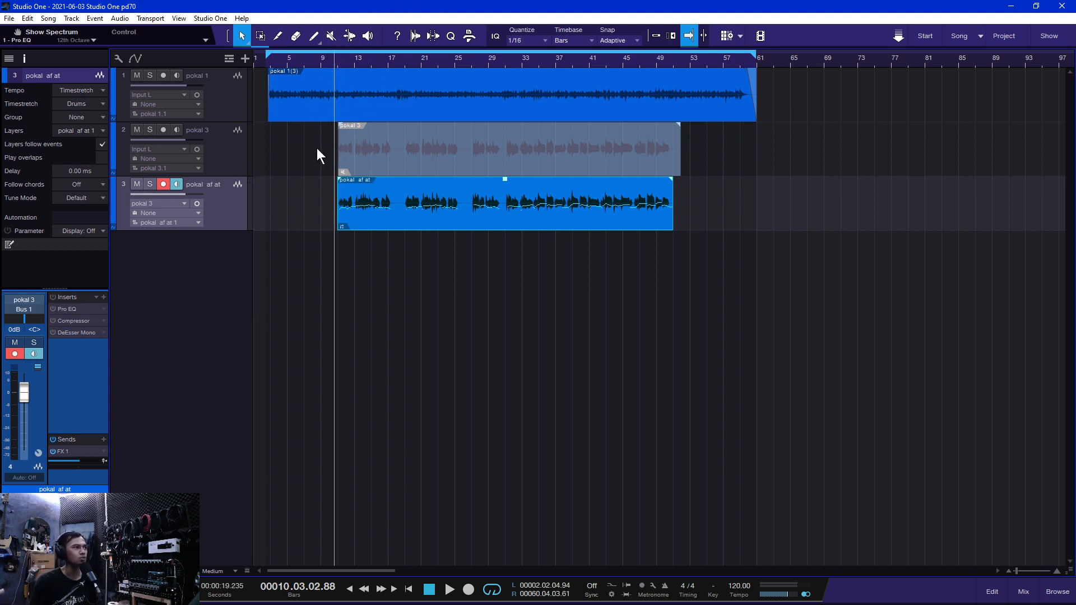
pyautogui.press('space')
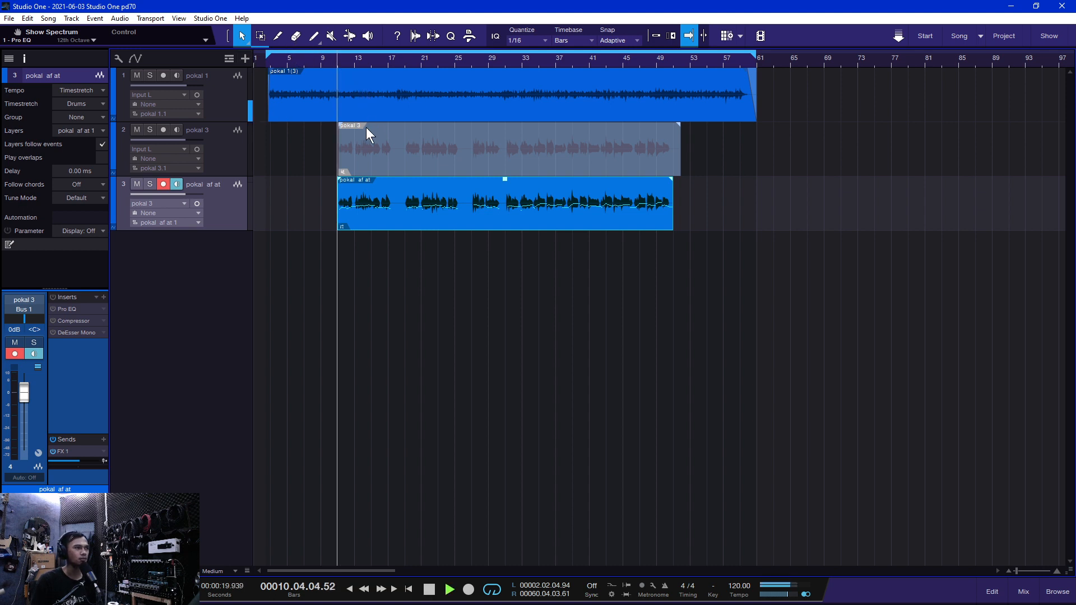
pyautogui.click(164, 184)
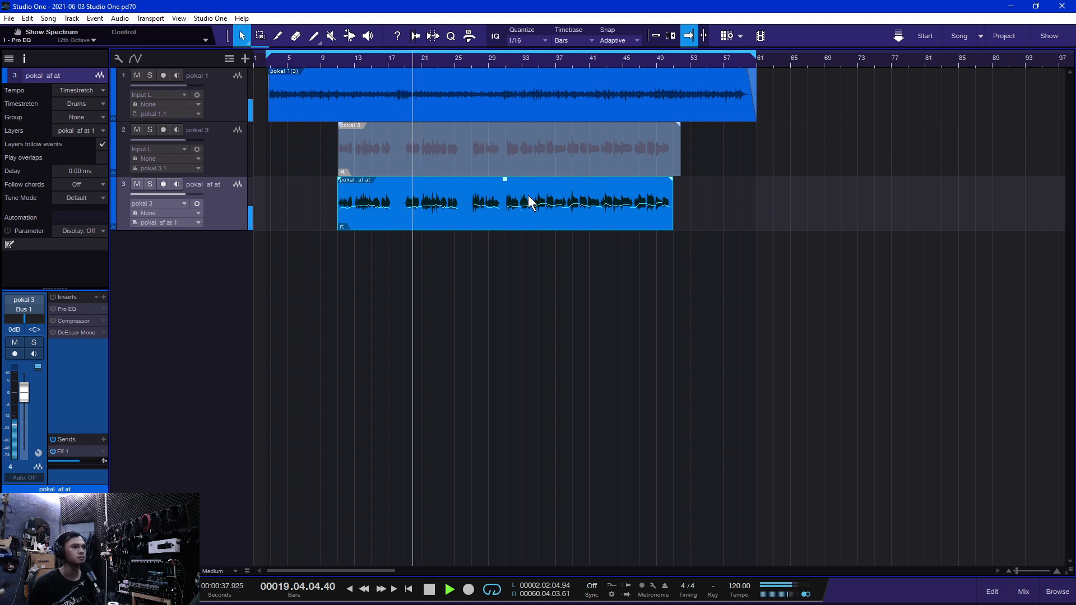
pyautogui.press('space')
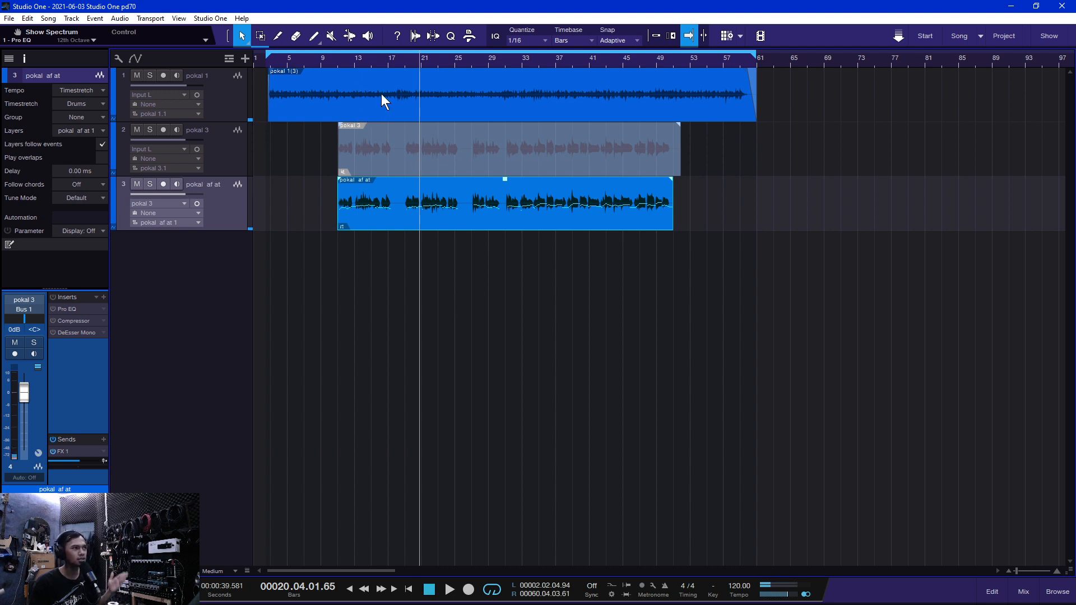
# Step: Unmute the original pokal 3 clip, mute the pokal af at clip, and play the opening vocal phrase from bar 10 into bar 12
pyautogui.click(332, 35)
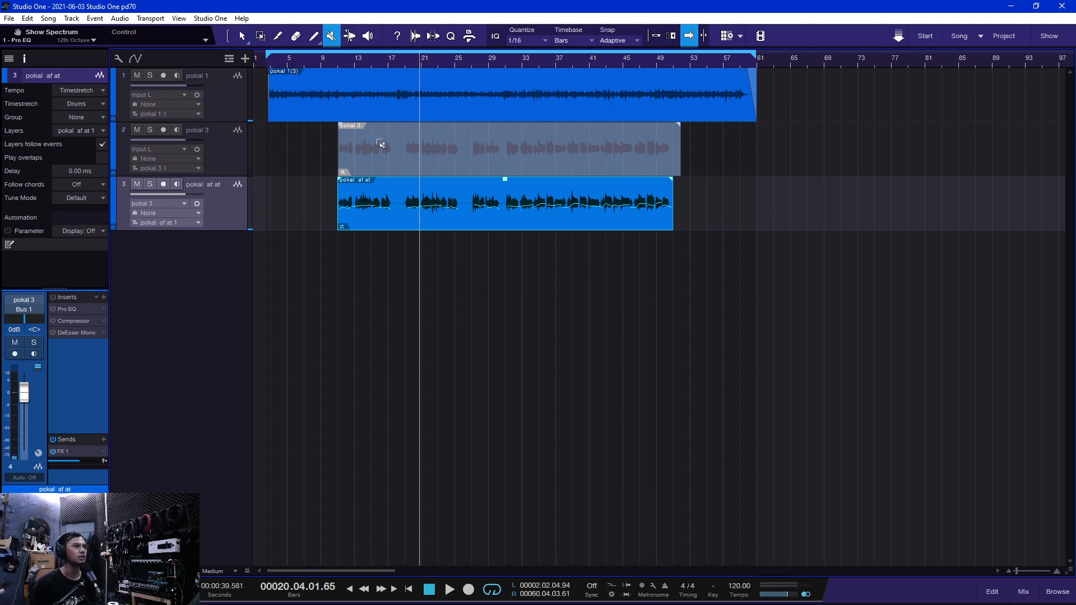
pyautogui.click(385, 160)
pyautogui.click(395, 199)
pyautogui.click(334, 60)
pyautogui.press('space')
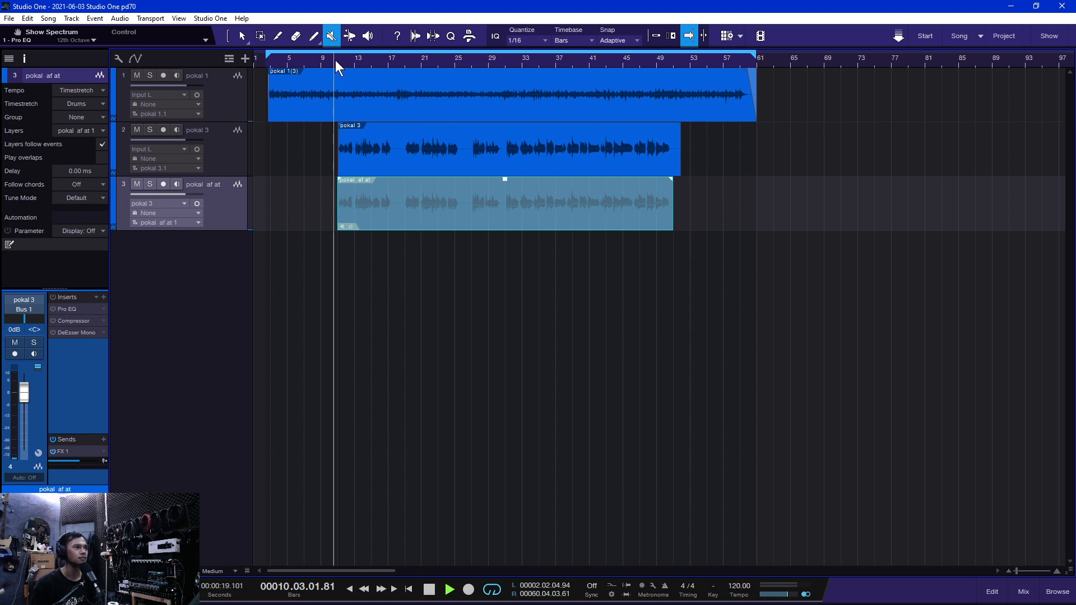
pyautogui.scroll(1, 335, 60)
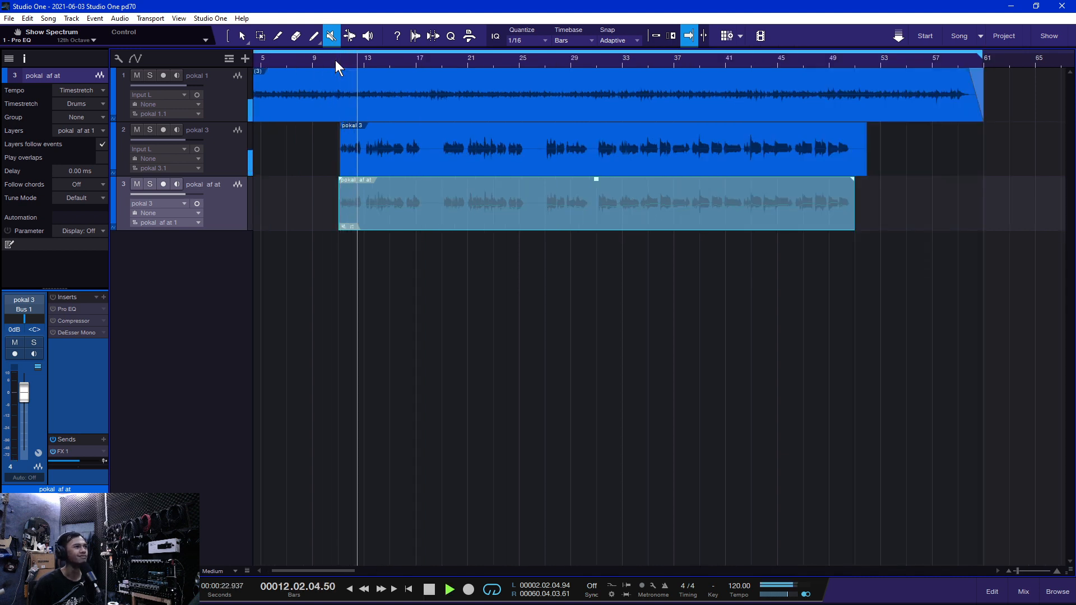
pyautogui.press('space')
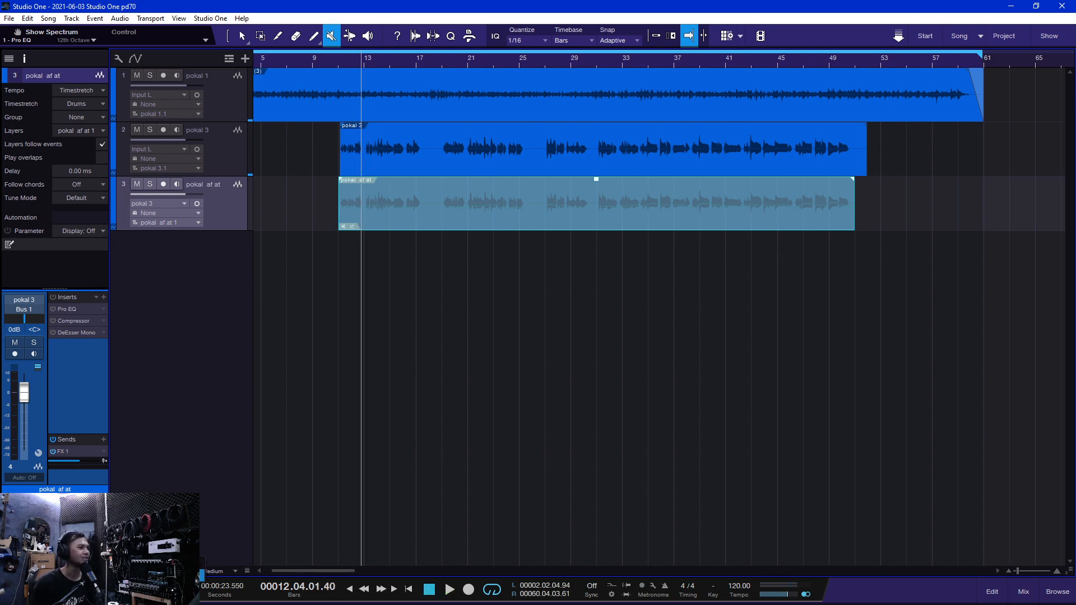
# Step: Mute pokal 3, unmute the corrected pokal af at clip, and play its opening phrase from bar 11 into bar 12
pyautogui.click(367, 150)
pyautogui.click(362, 195)
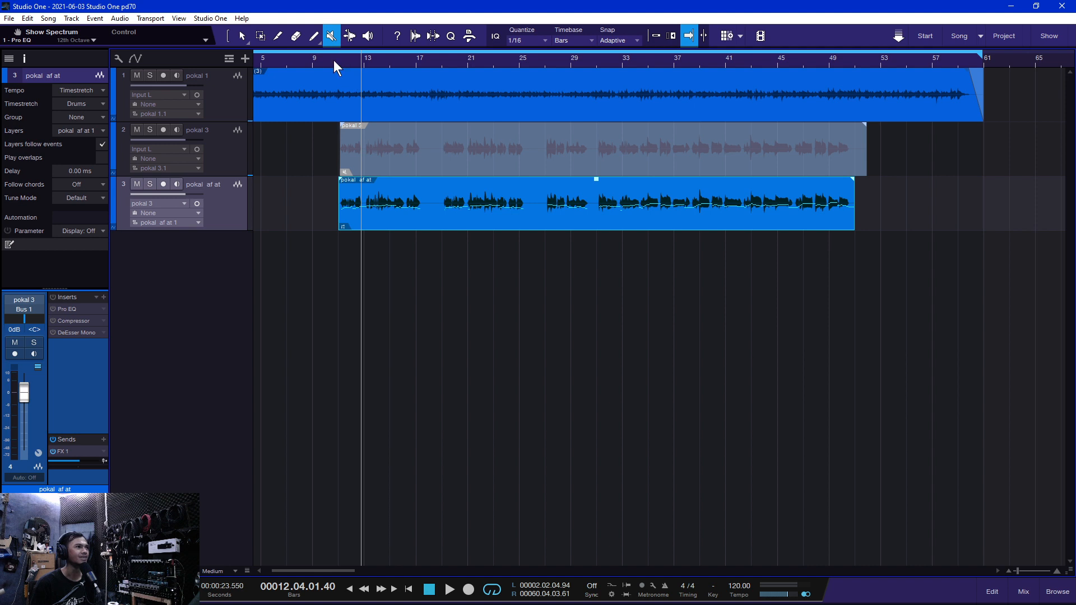
pyautogui.scroll(3, 334, 60)
pyautogui.click(348, 57)
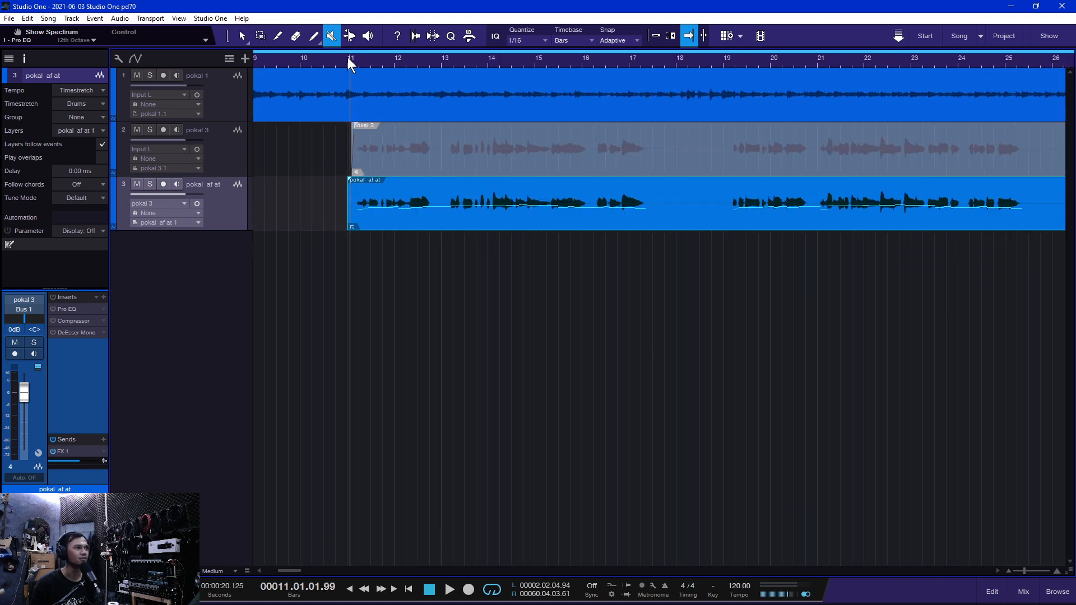
pyautogui.press('space')
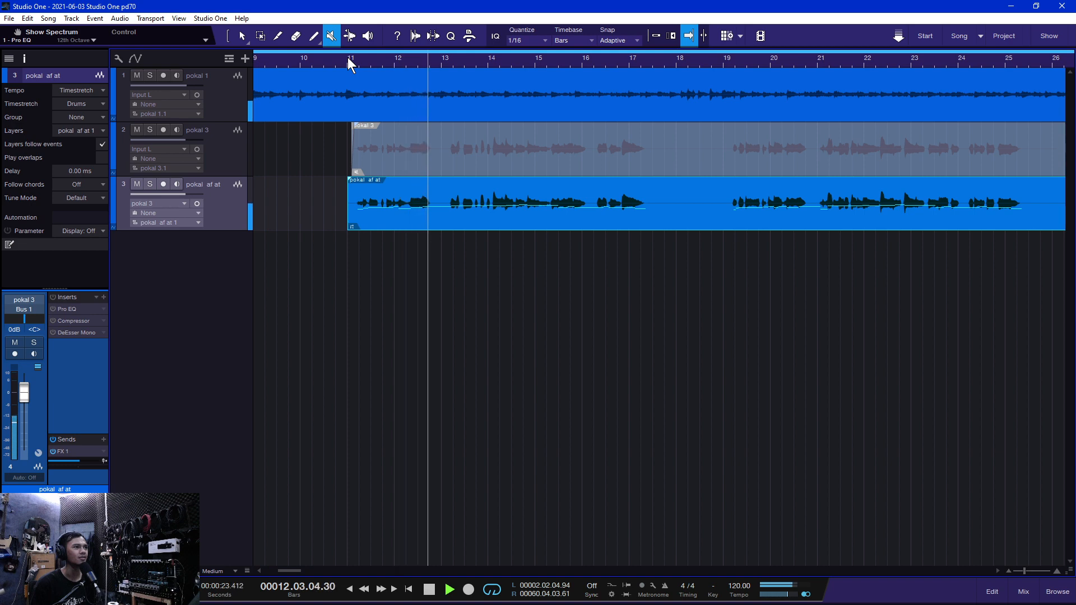
pyautogui.press('space')
# Step: Switch the mutes back to the original pokal 3 and replay the opening phrase from bar 11
pyautogui.click(382, 155)
pyautogui.click(390, 218)
pyautogui.press('space')
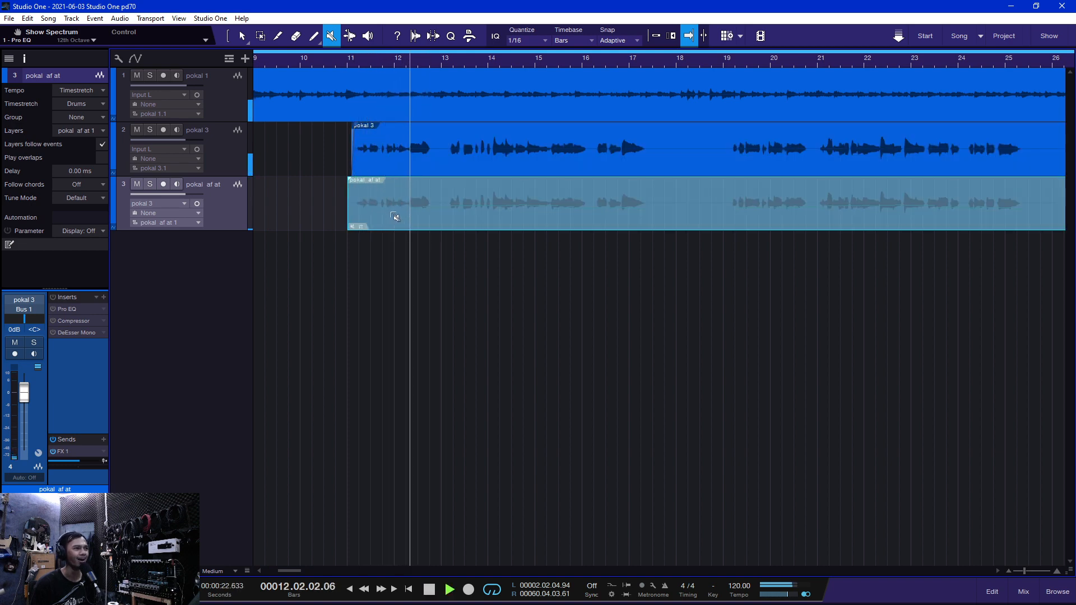
pyautogui.press('space')
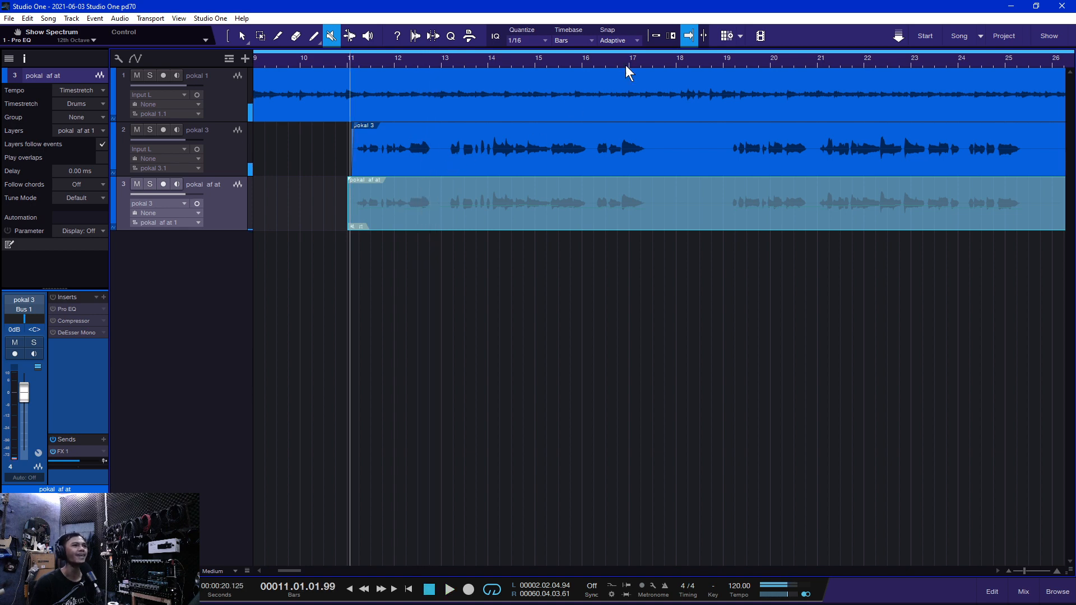
# Step: Play the original pokal 3 phrase from bar 19 through bar 20
pyautogui.press('w')
pyautogui.press('w')
pyautogui.press('w')
pyautogui.click(426, 60)
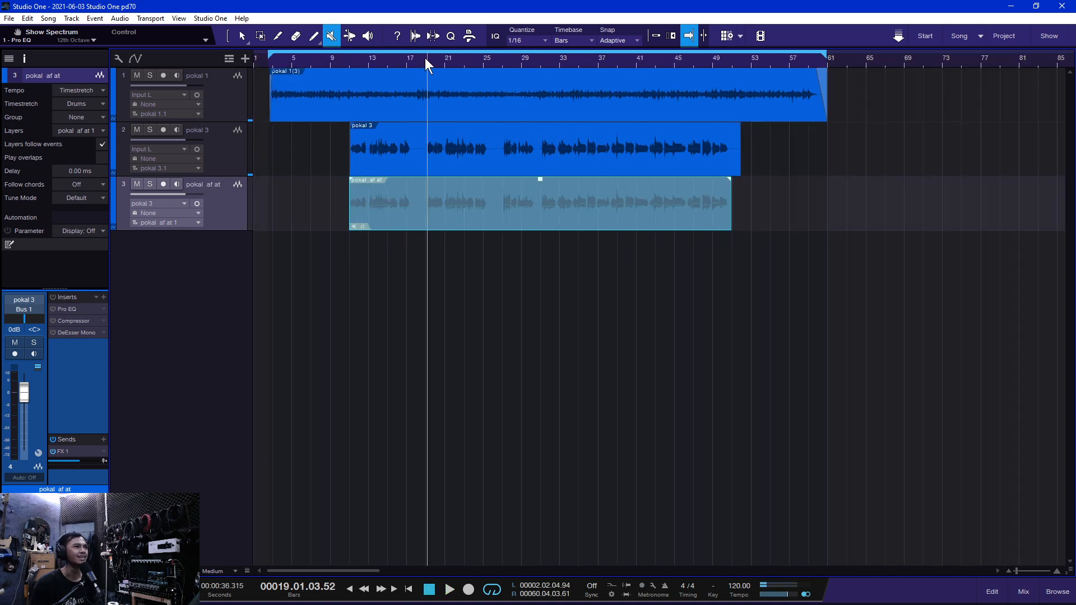
pyautogui.press('e')
pyautogui.press('e')
pyautogui.press('space')
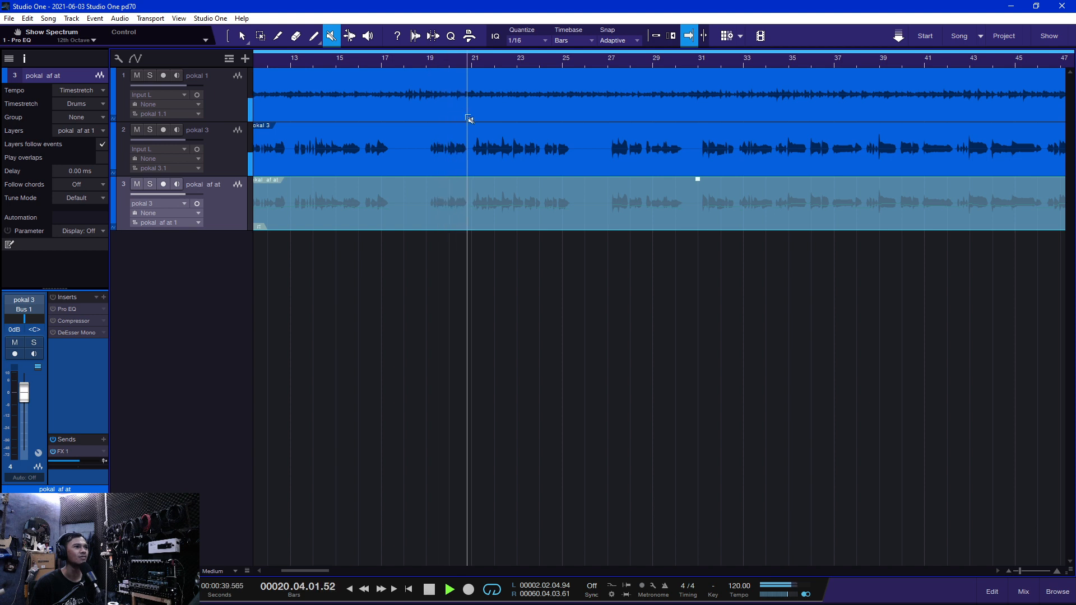
pyautogui.press('space')
# Step: Mute pokal 3, unmute pokal af at, and play the corrected phrase from just before bar 19 into bar 20
pyautogui.click(462, 154)
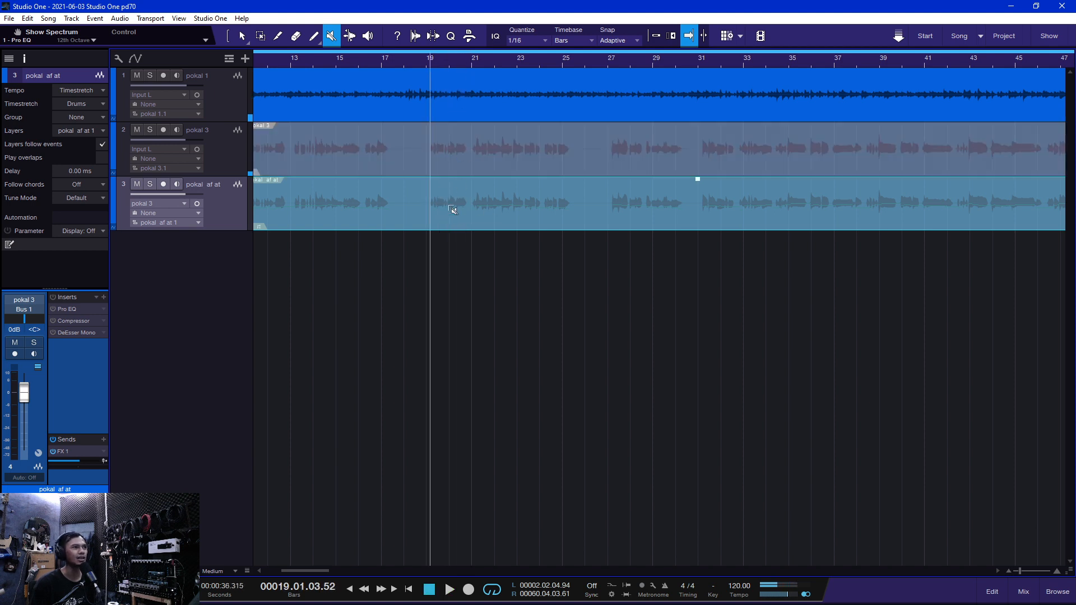
pyautogui.click(453, 207)
pyautogui.click(424, 63)
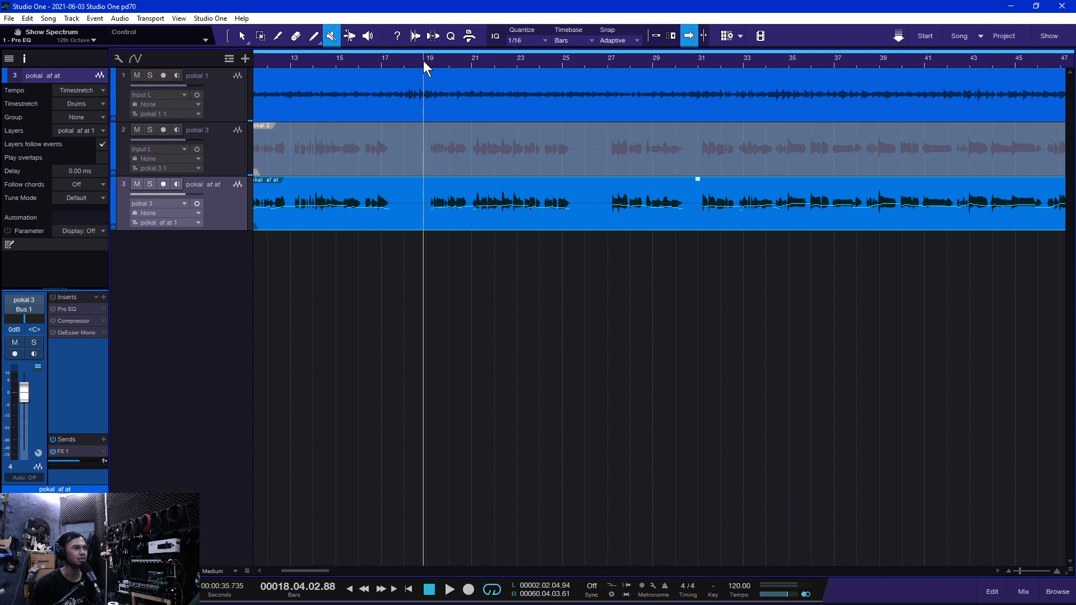
pyautogui.press('space')
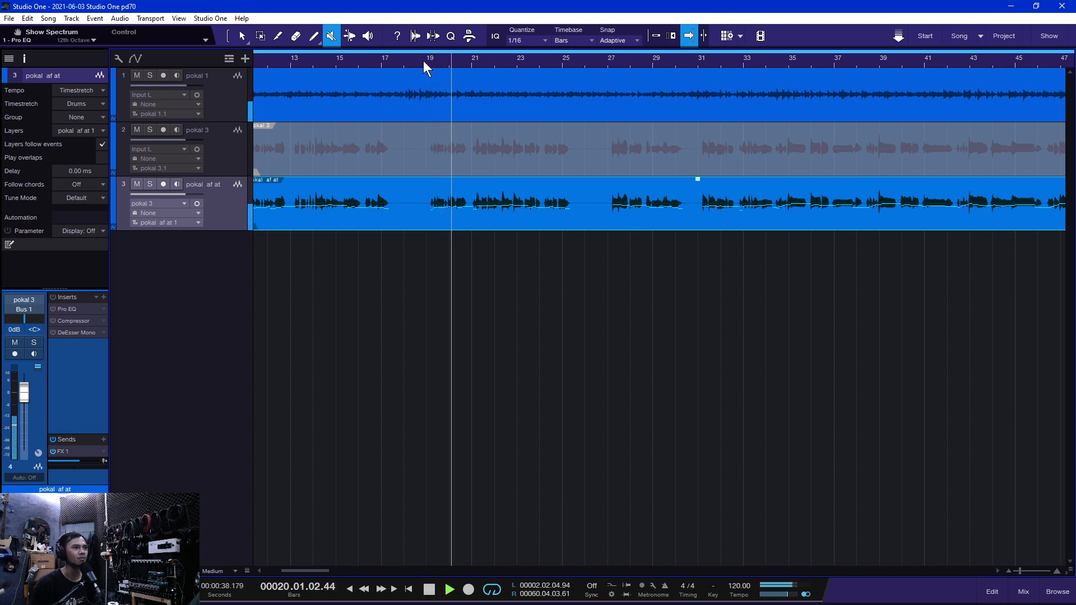
pyautogui.press('space')
# Step: Unmute pokal 3, mute pokal af at, and play the original phrase from just before bar 21 into bar 23
pyautogui.click(485, 147)
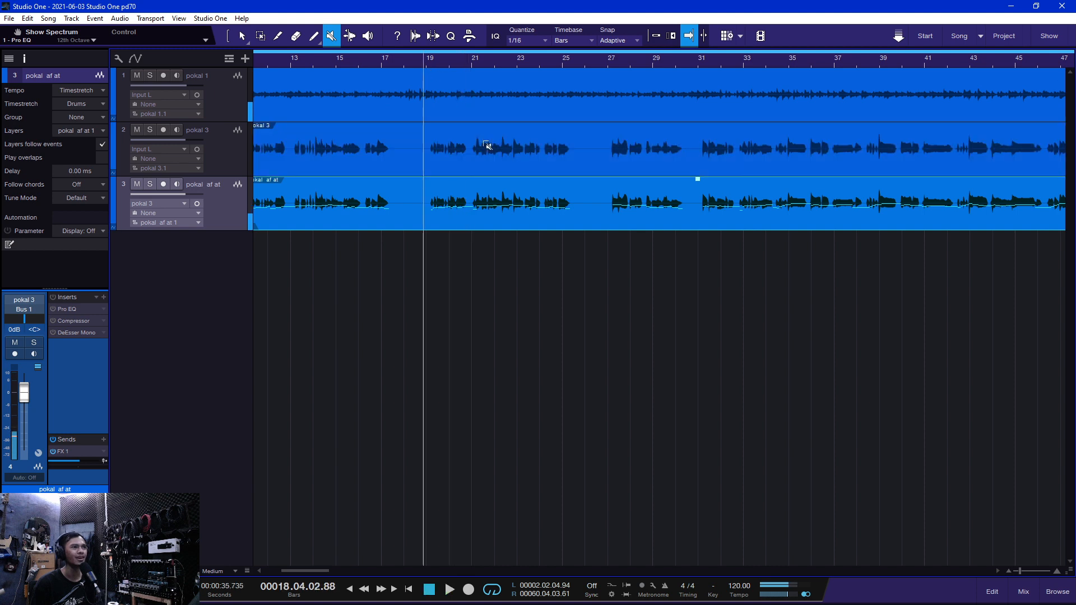
pyautogui.click(485, 180)
pyautogui.click(469, 62)
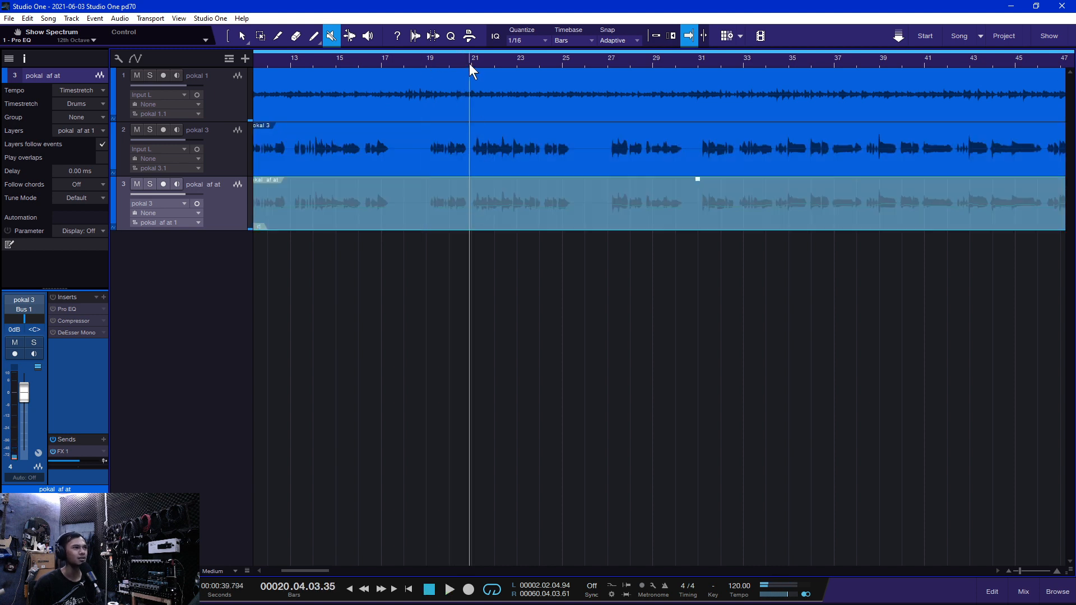
pyautogui.press('space')
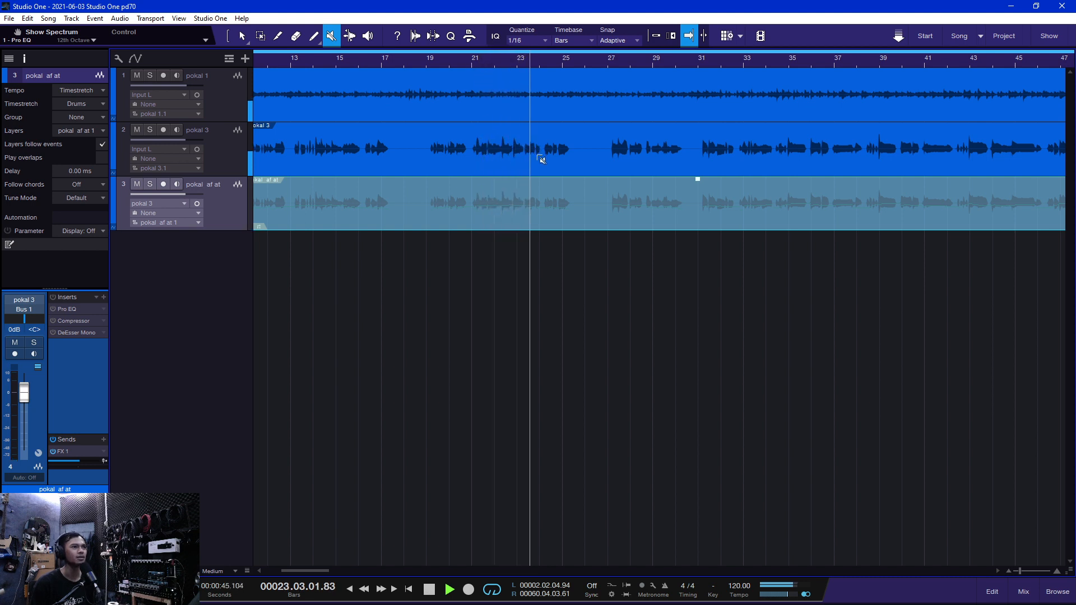
# Step: Mute pokal 3, unmute pokal af at, and replay the corrected phrase from just before bar 21 to bar 26
pyautogui.click(540, 159)
pyautogui.press('space')
pyautogui.click(487, 204)
pyautogui.press('space')
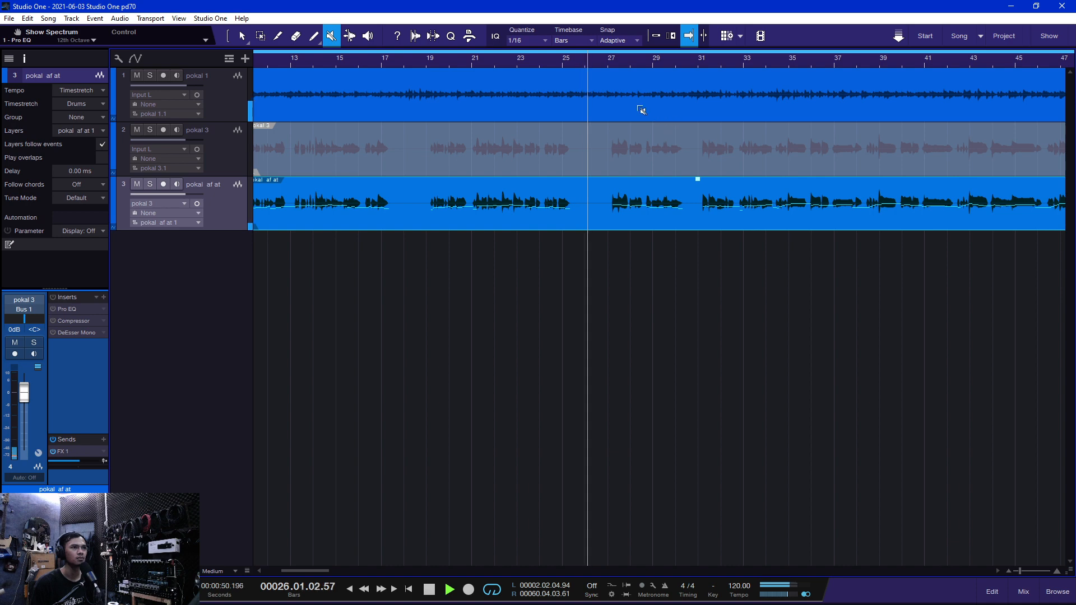
pyautogui.press('space')
# Step: Mute pokal af at, unmute pokal 3, and play the original phrase from just before bar 27 through bar 28
pyautogui.click(644, 206)
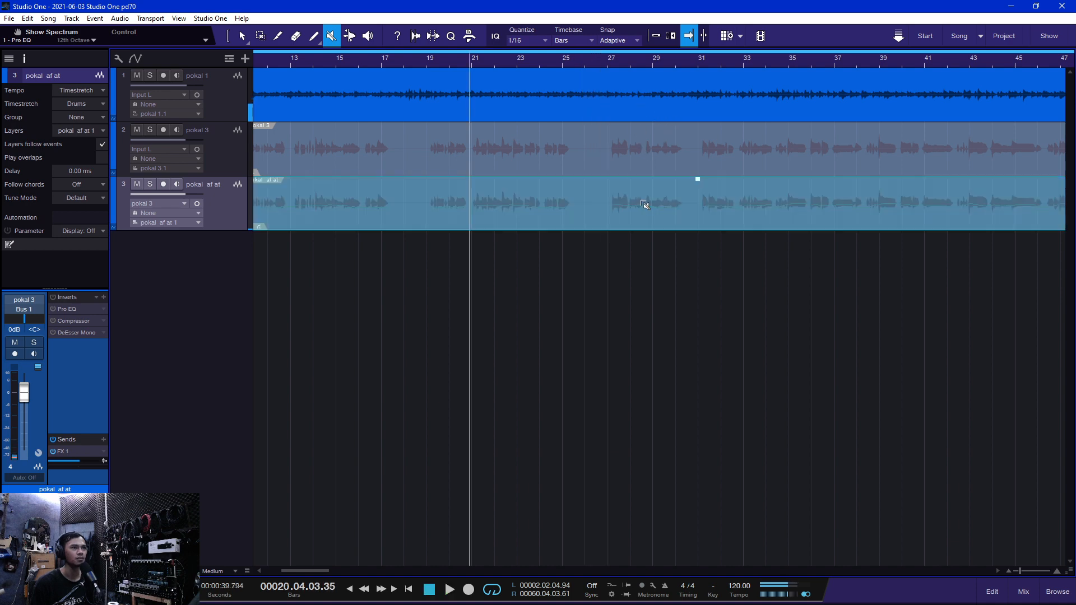
pyautogui.click(633, 165)
pyautogui.click(603, 55)
pyautogui.press('space')
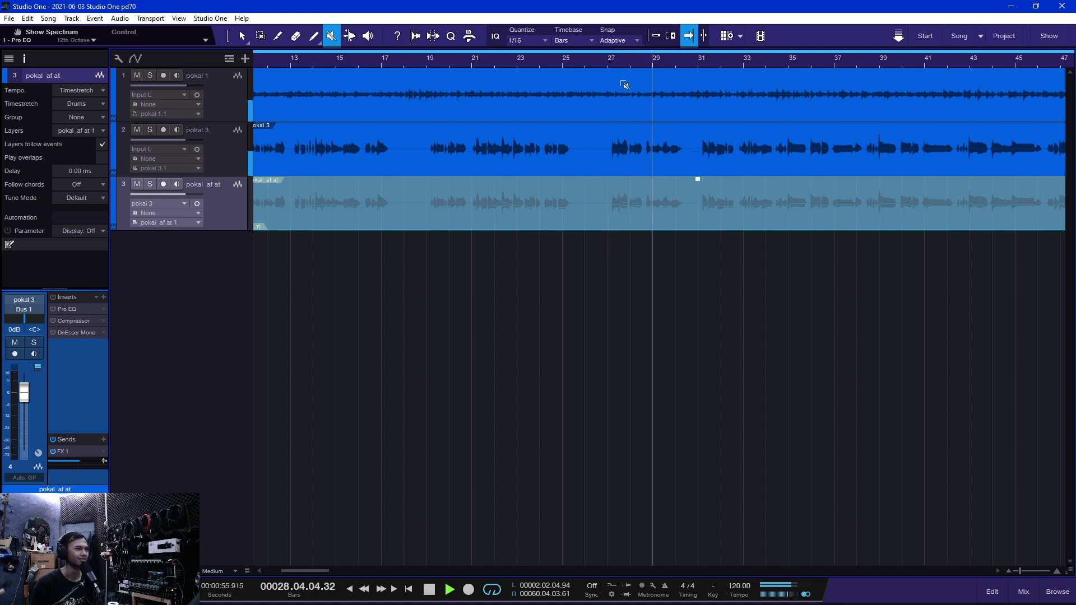
pyautogui.press('space')
# Step: Mute pokal 3, unmute pokal af at, replay the corrected phrase from just before bar 27 through bar 29, and return to the Arrow tool
pyautogui.click(676, 164)
pyautogui.click(695, 193)
pyautogui.press('space')
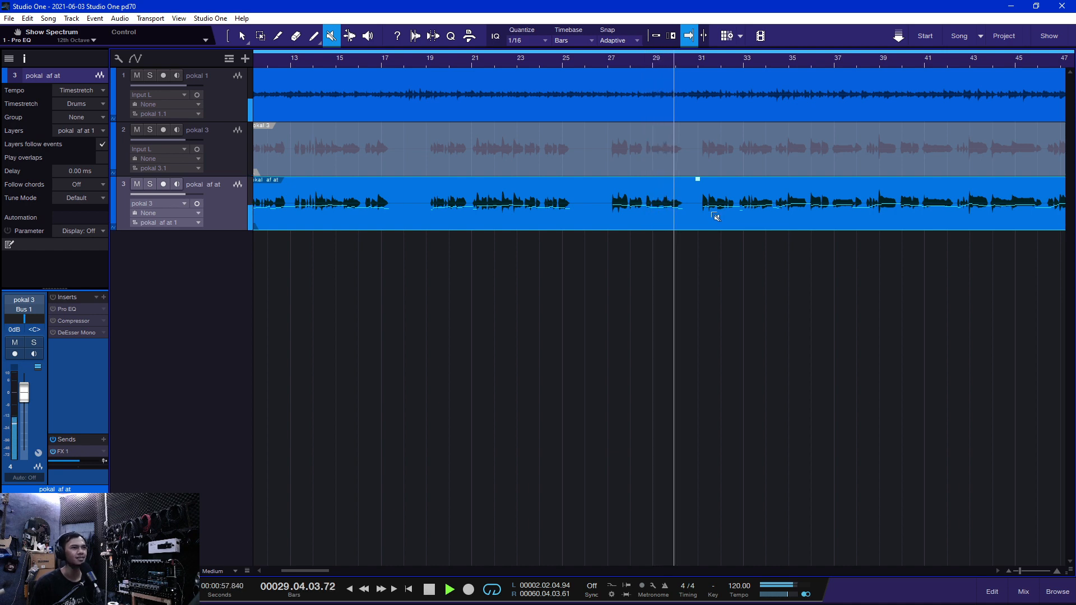
pyautogui.press('space')
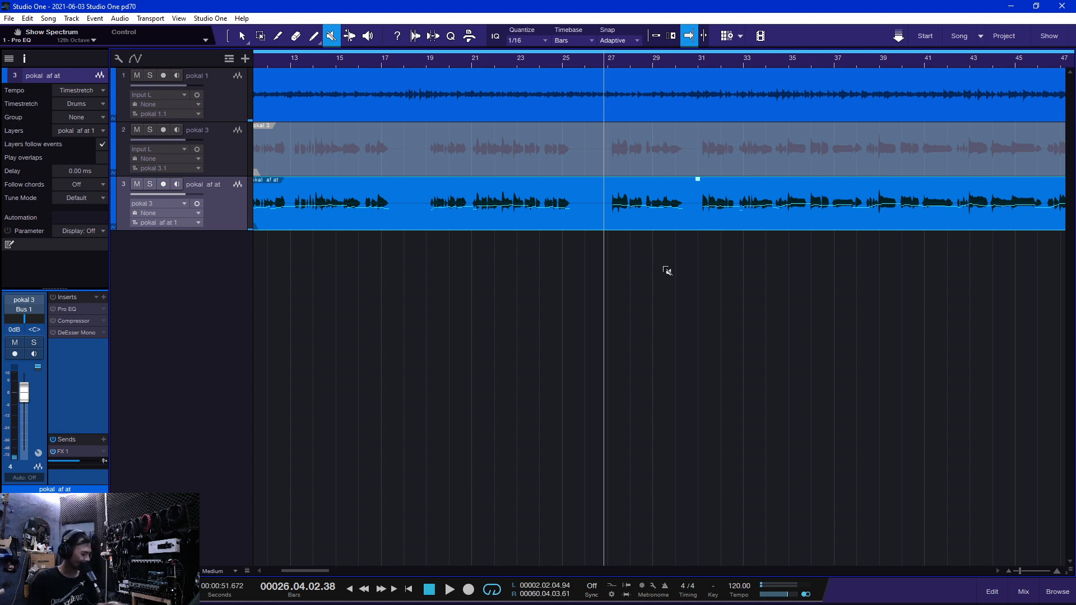
pyautogui.press('1')
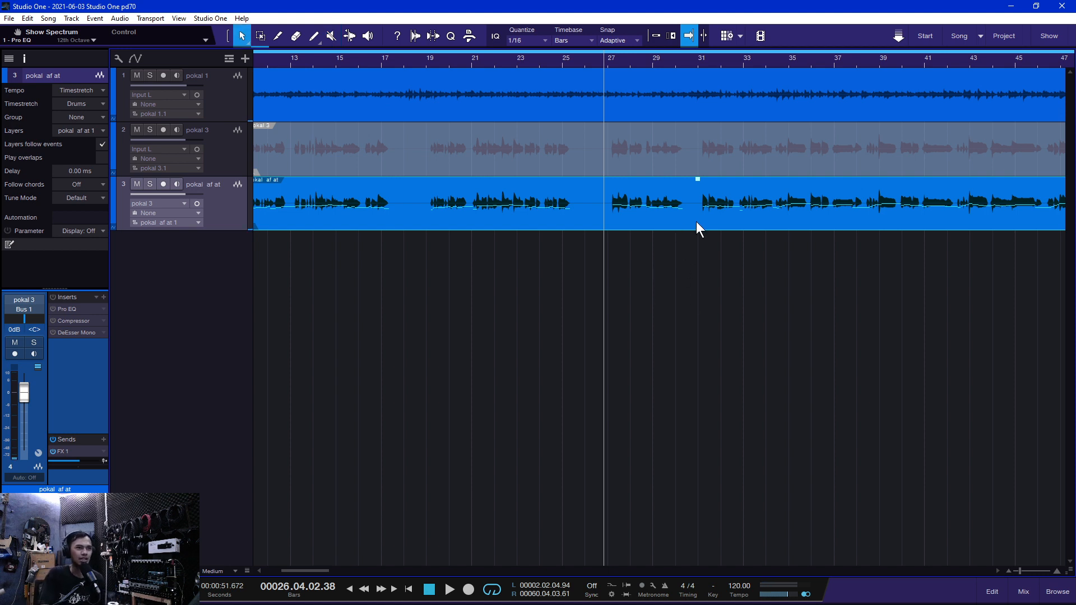